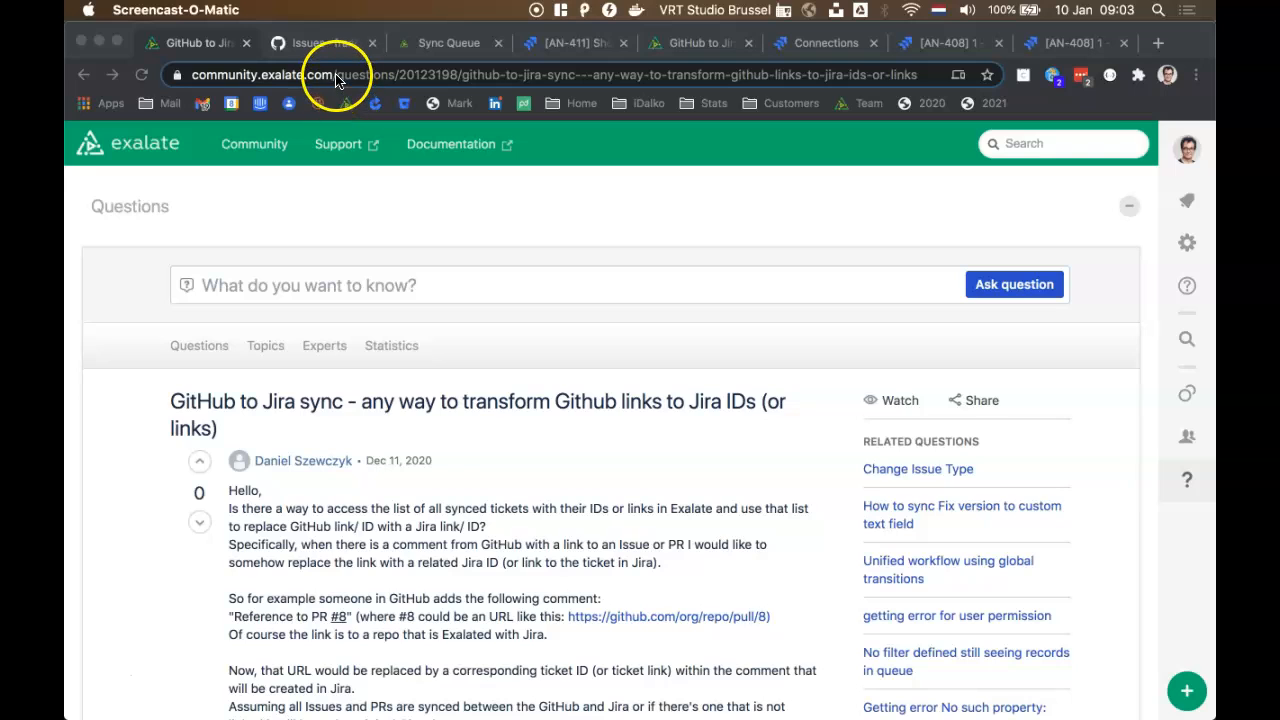
Read the community question about transforming GitHub links to Jira IDs, including its example comment referencing a PR.
left_click(330, 75)
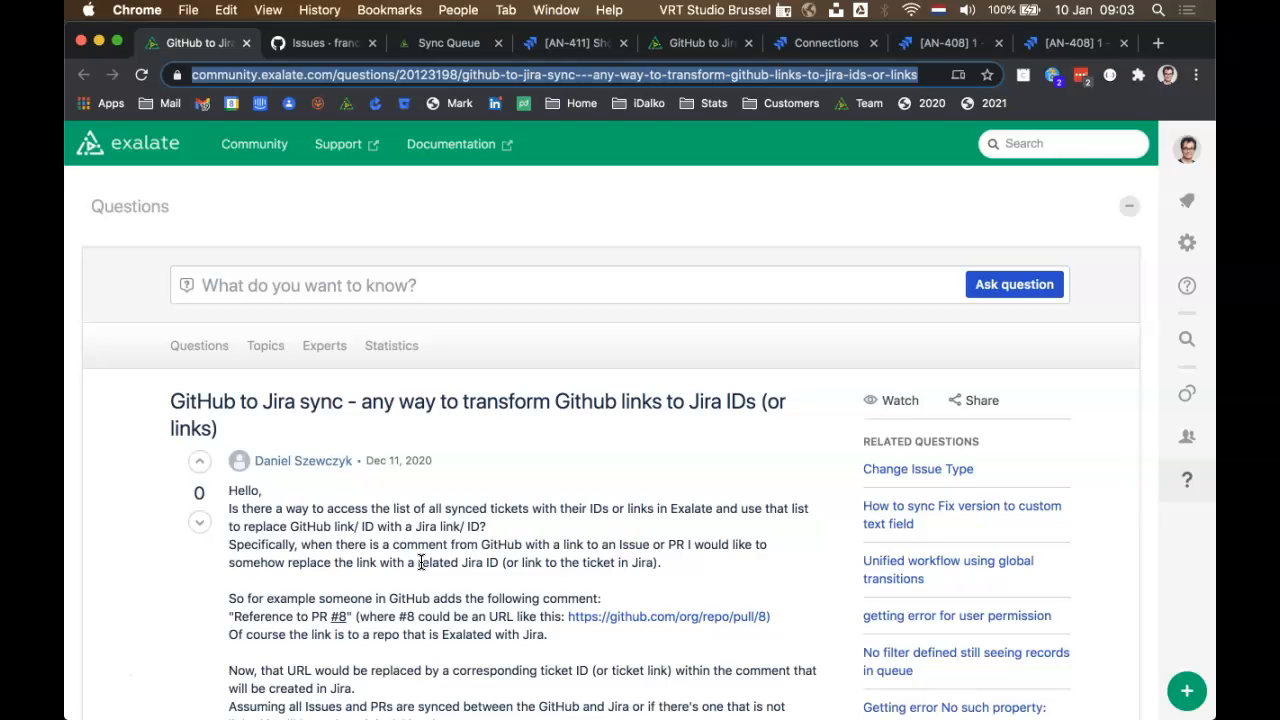
scroll(421, 562, "down", 2)
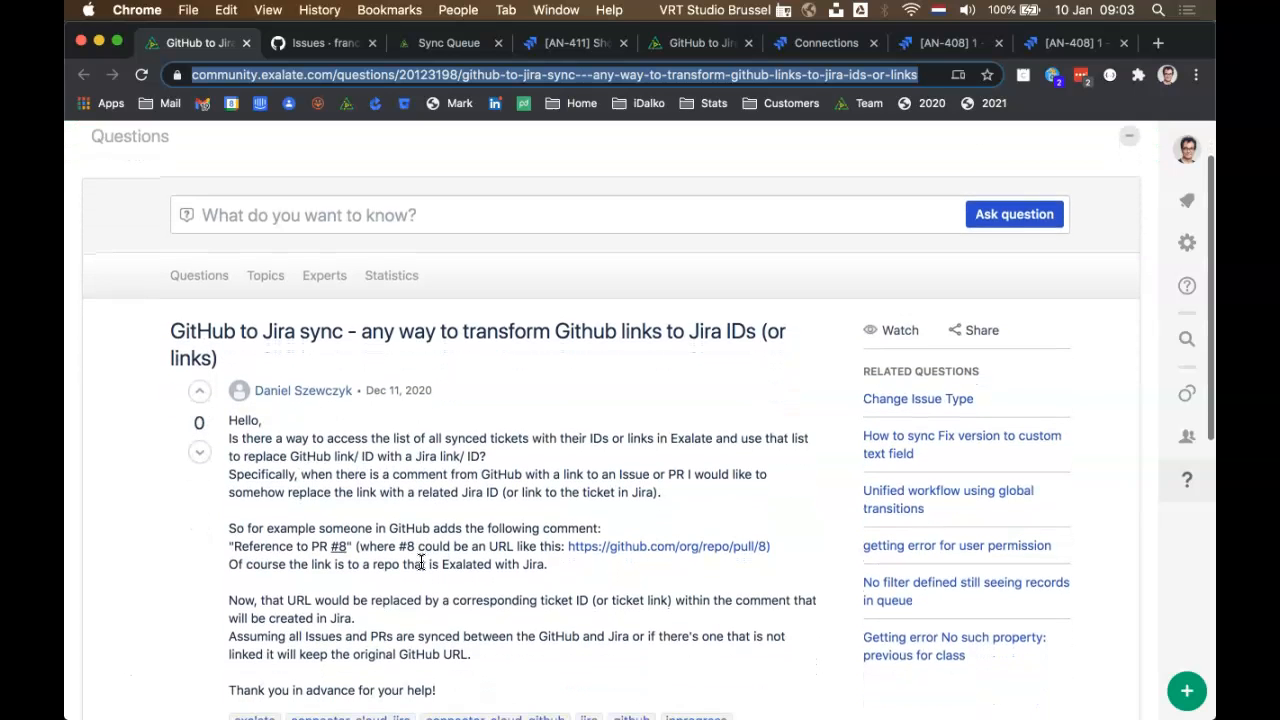
left_click_drag(227, 547, 359, 546)
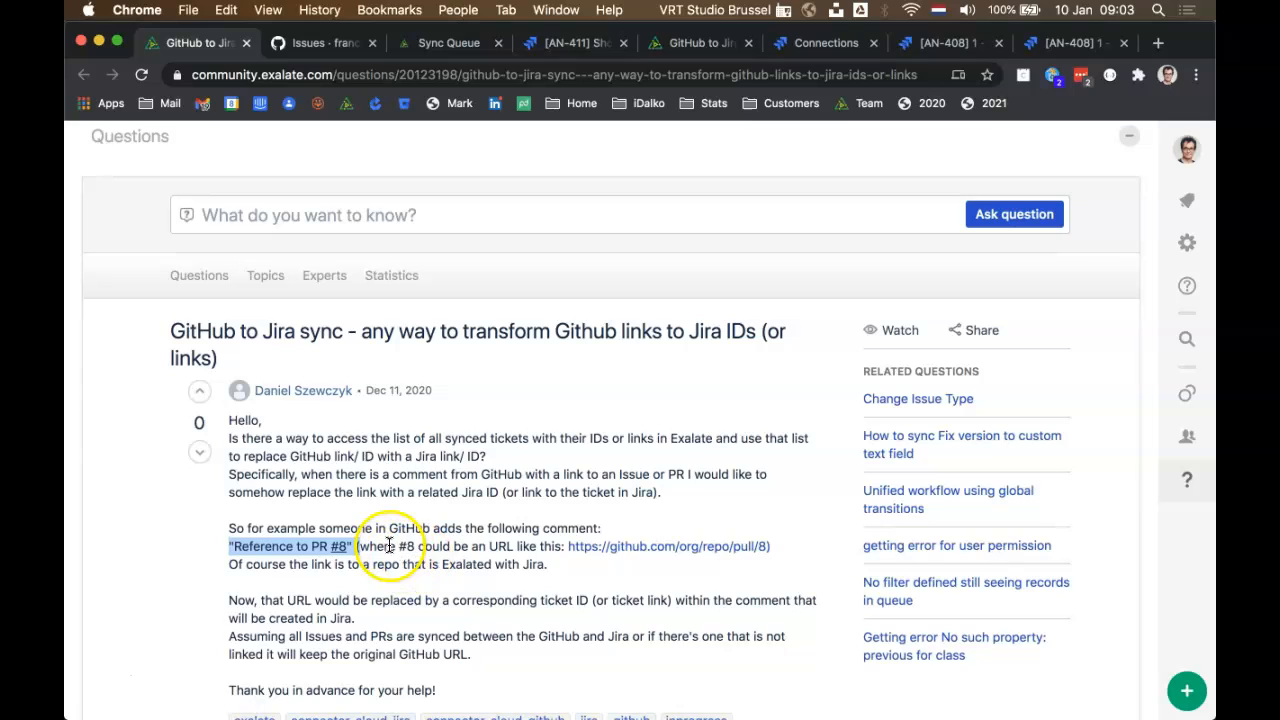
left_click(405, 545)
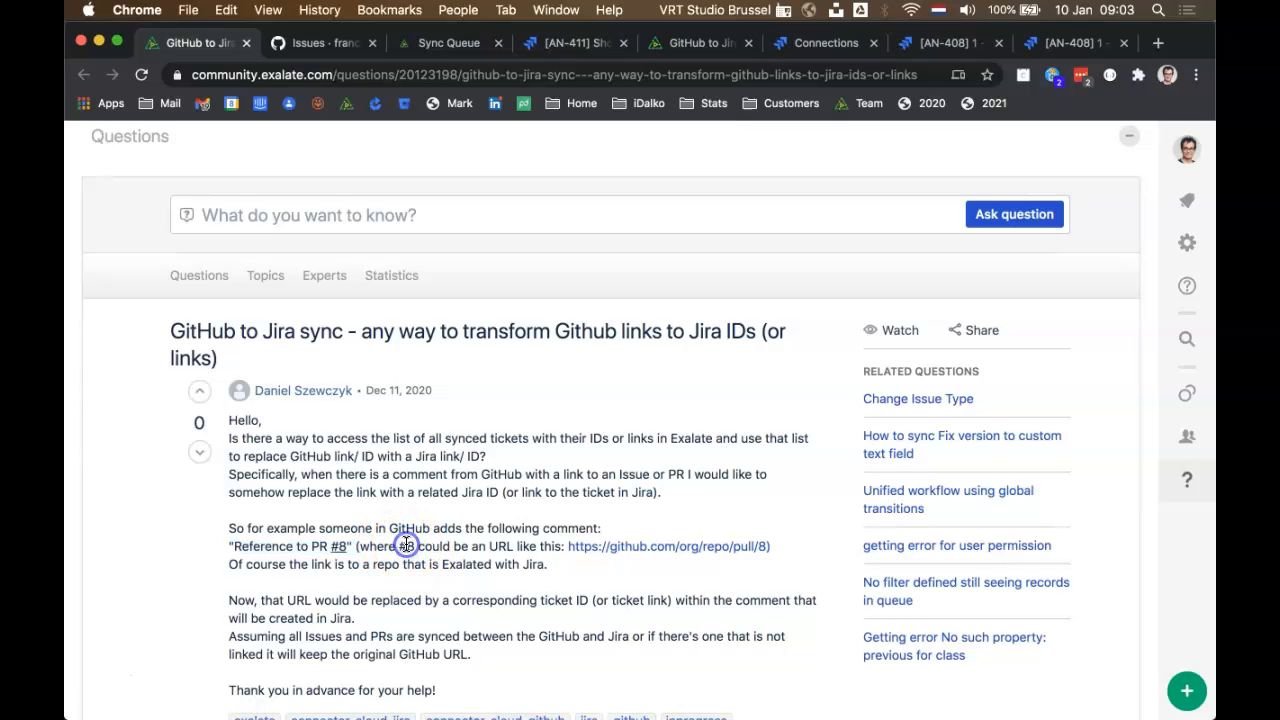
triple_click(405, 545)
left_click(405, 545)
scroll(405, 545, "down", 2)
scroll(407, 547, "up", 3)
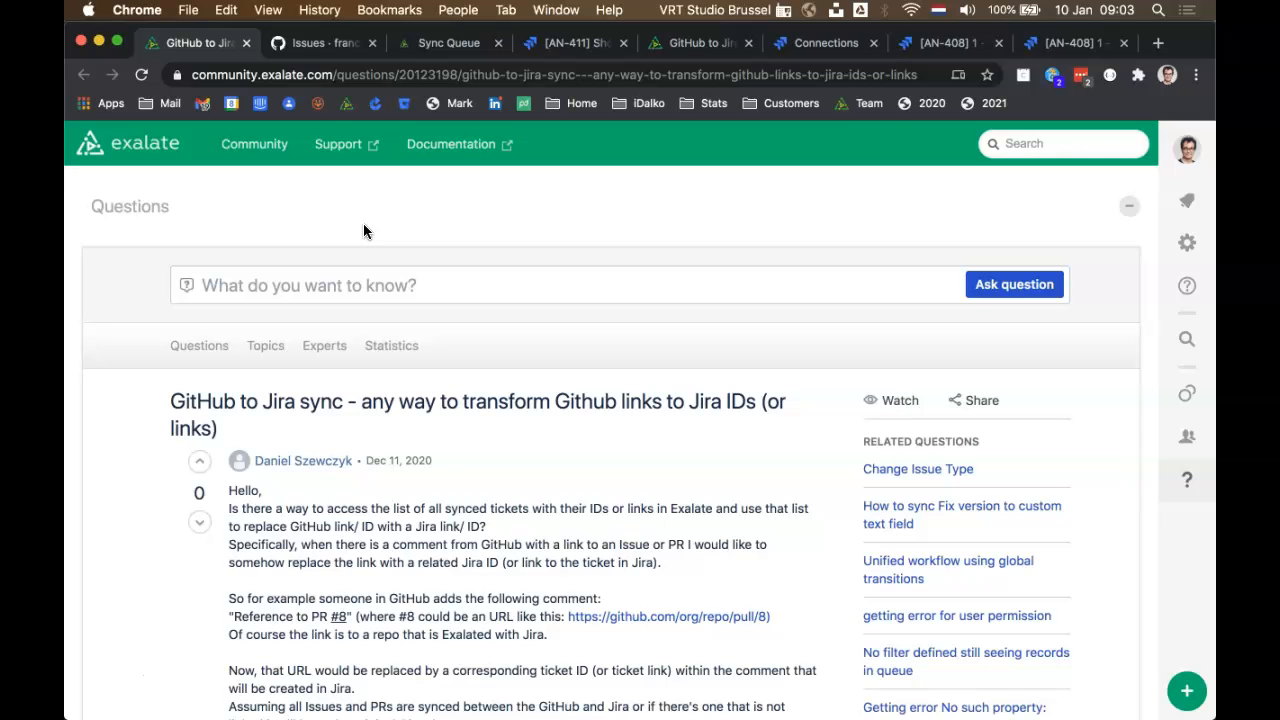
left_click(392, 273)
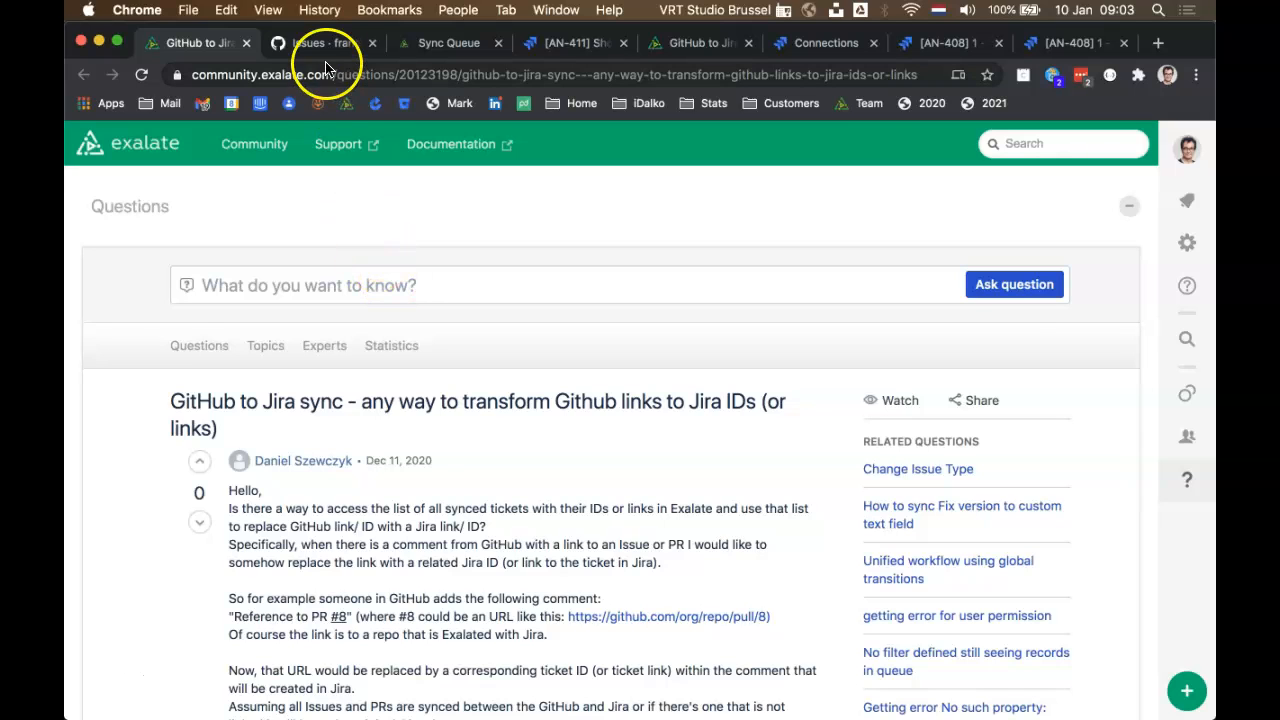
Review the GitHub repository's issue list and the connections configured on the Exalate GitHub node.
left_click(292, 43)
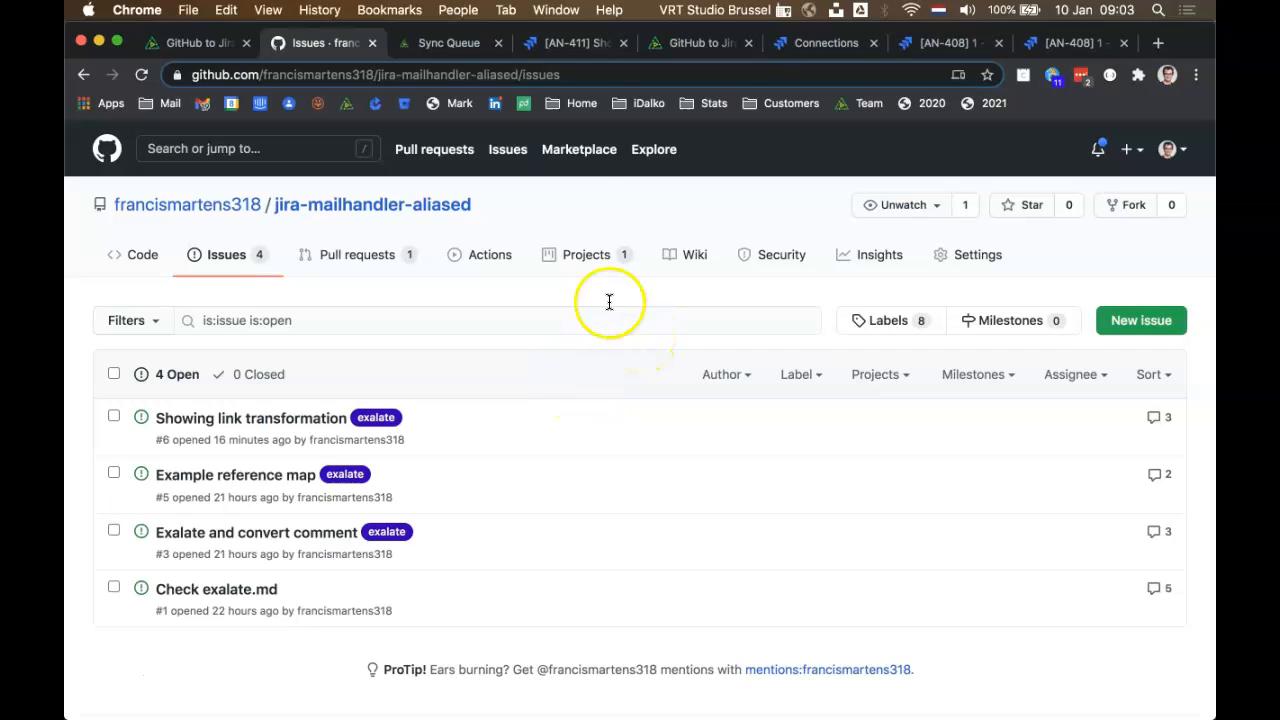
left_click(453, 44)
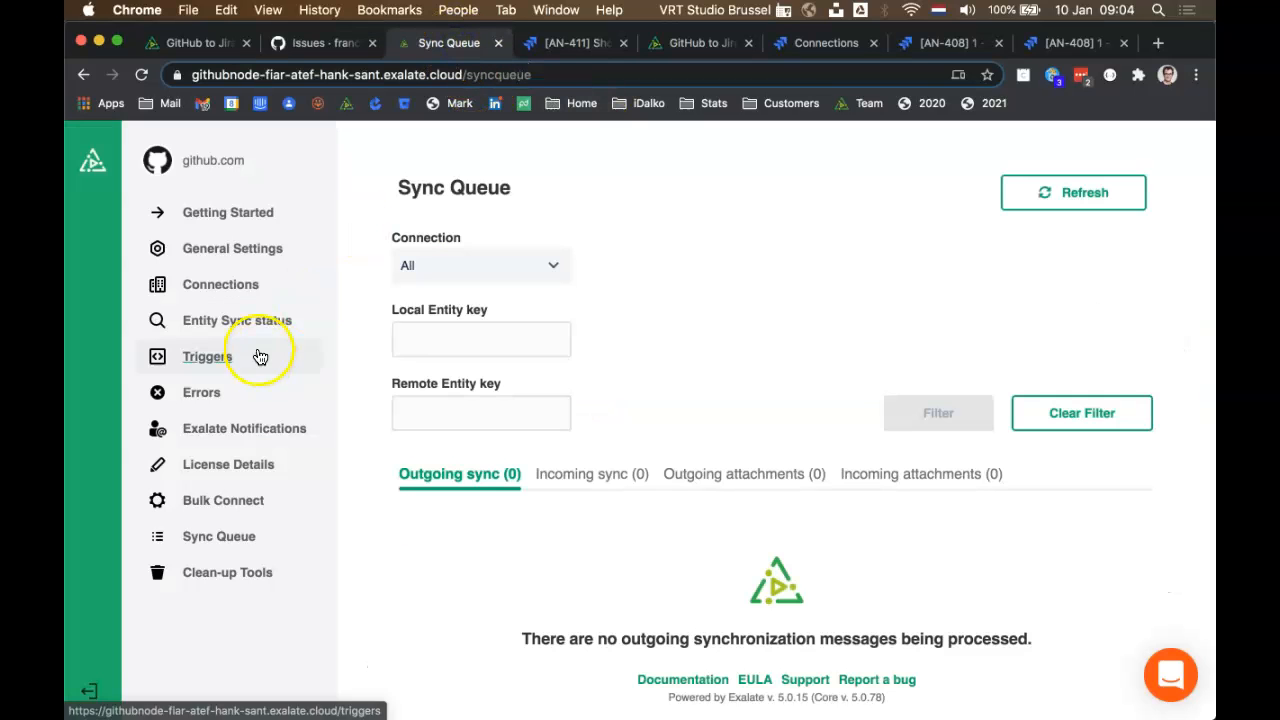
left_click(209, 285)
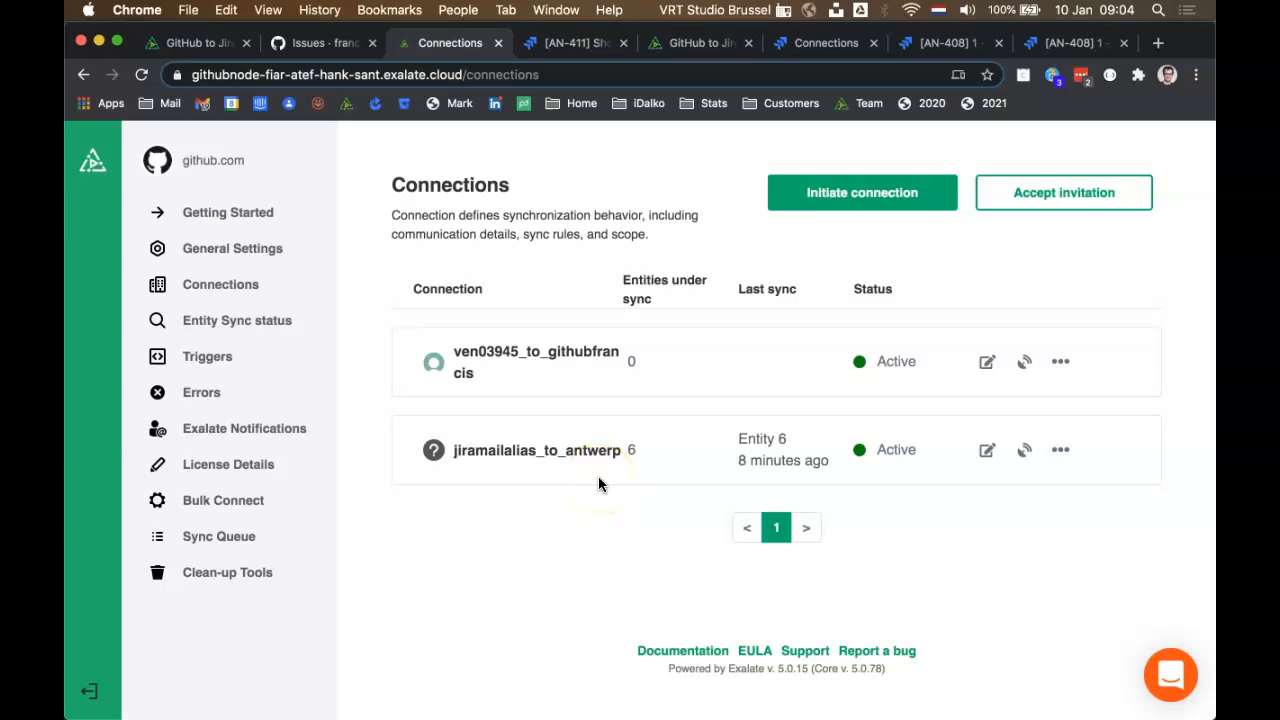
Submit a new GitHub issue titled "Showing how links get mapped" with the description "As requested".
left_click(291, 45)
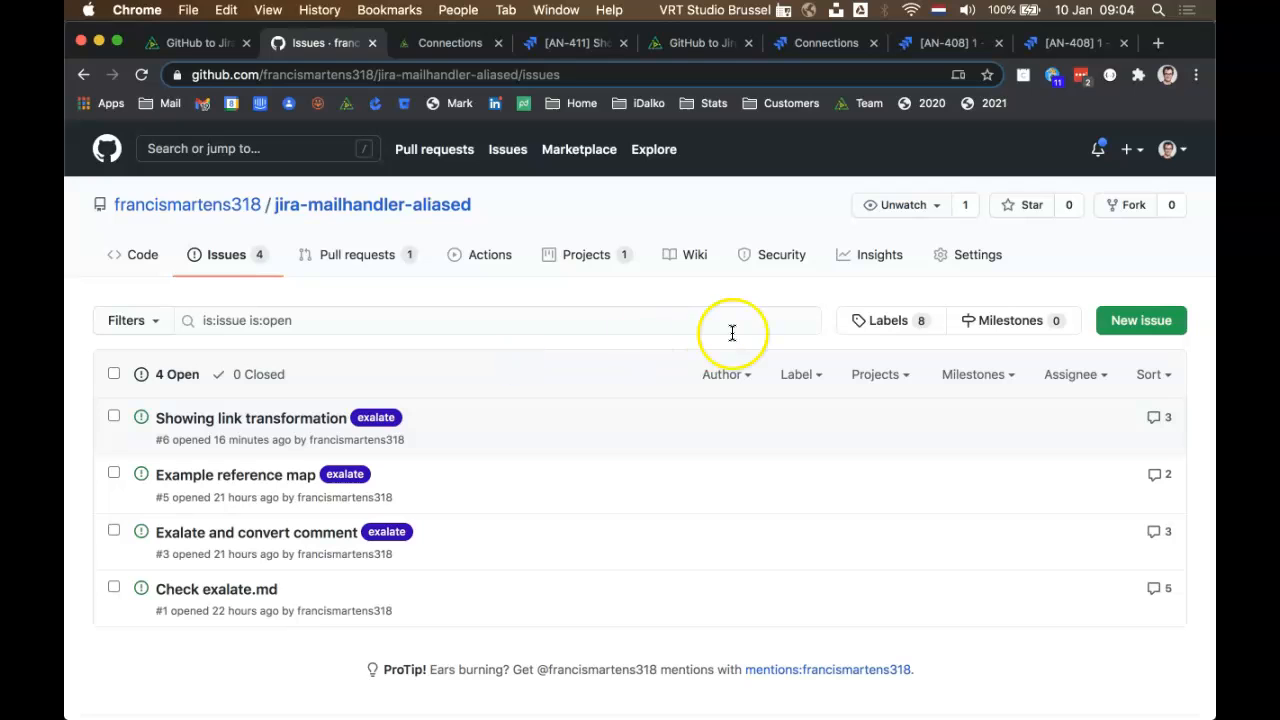
left_click(1127, 336)
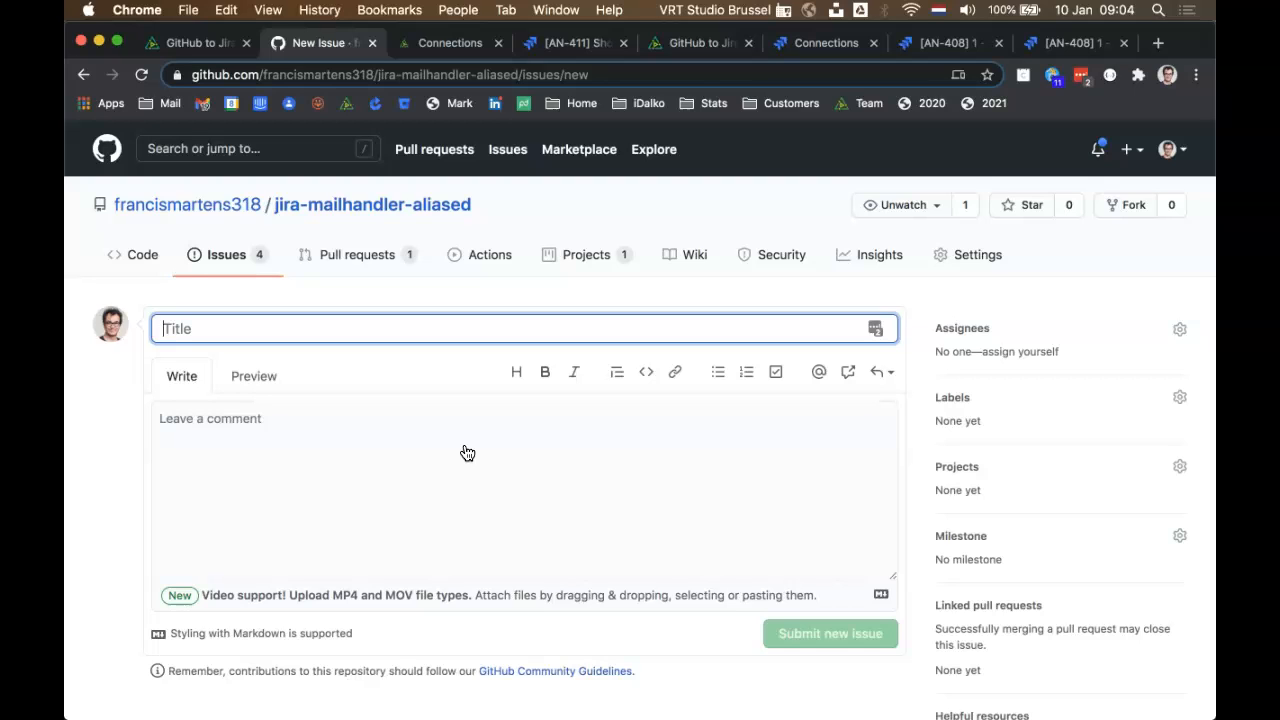
type("Showing how links get mapped")
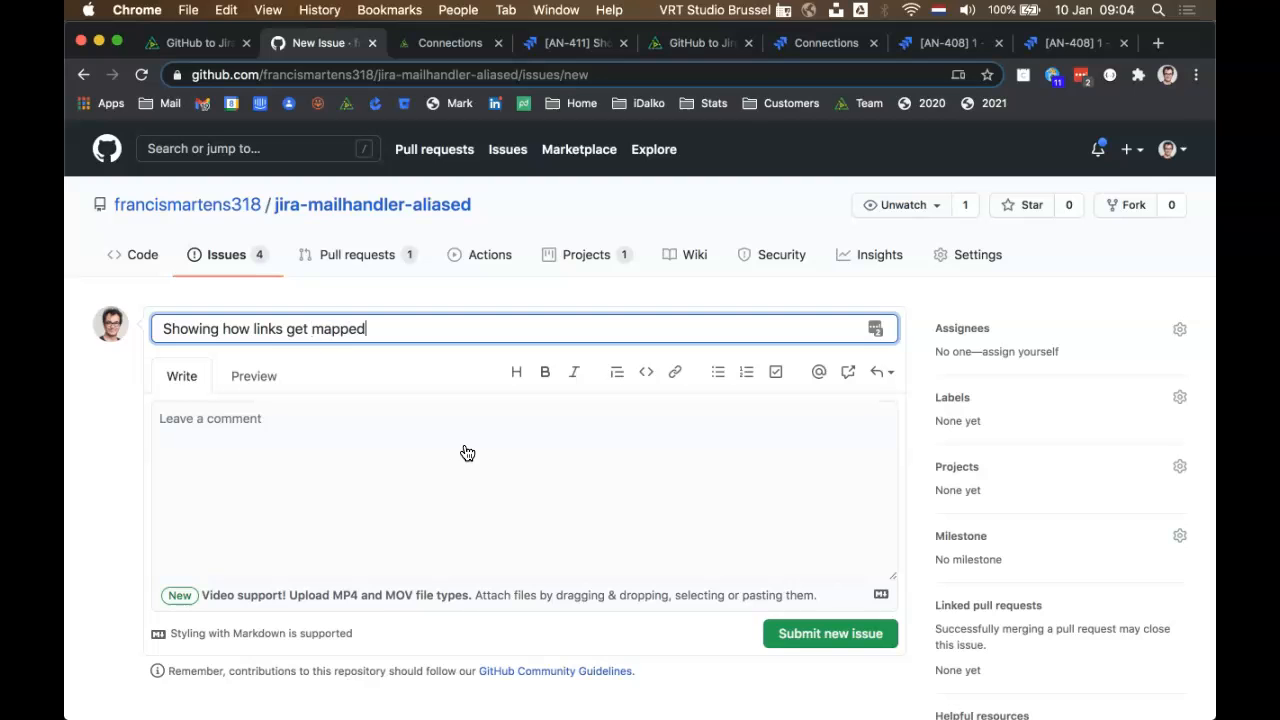
left_click(413, 555)
type("As")
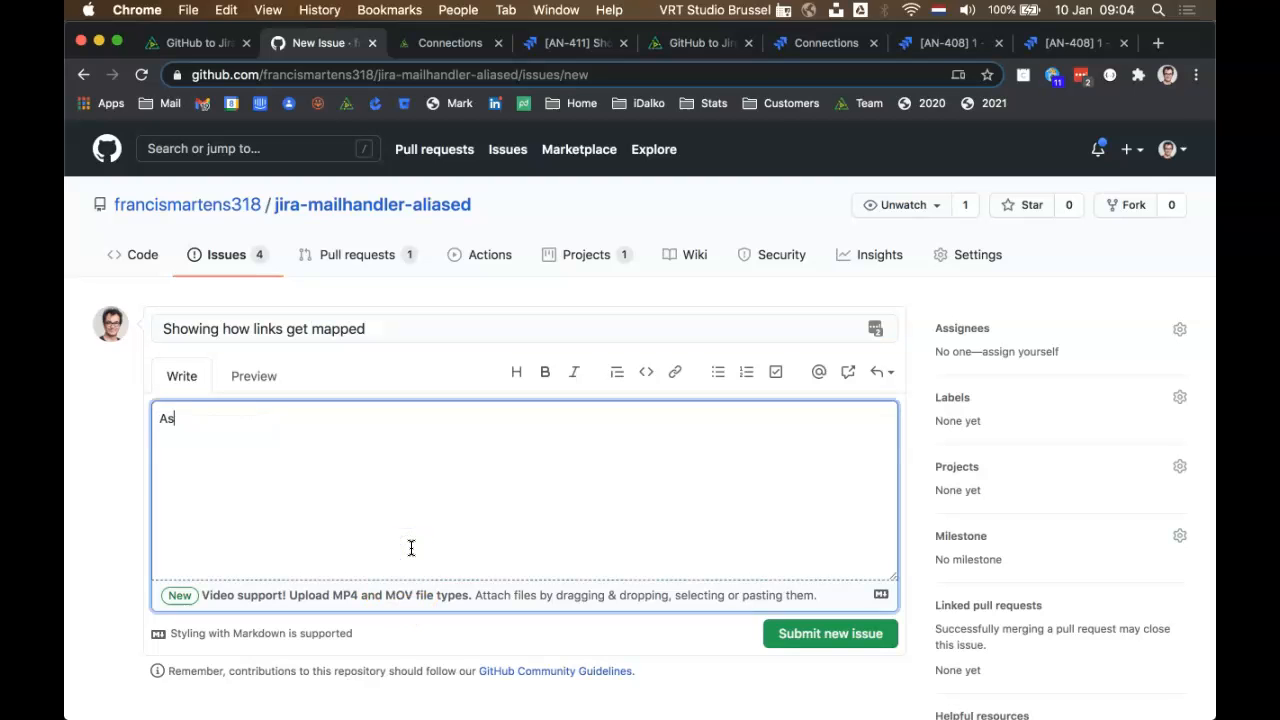
type(" requested")
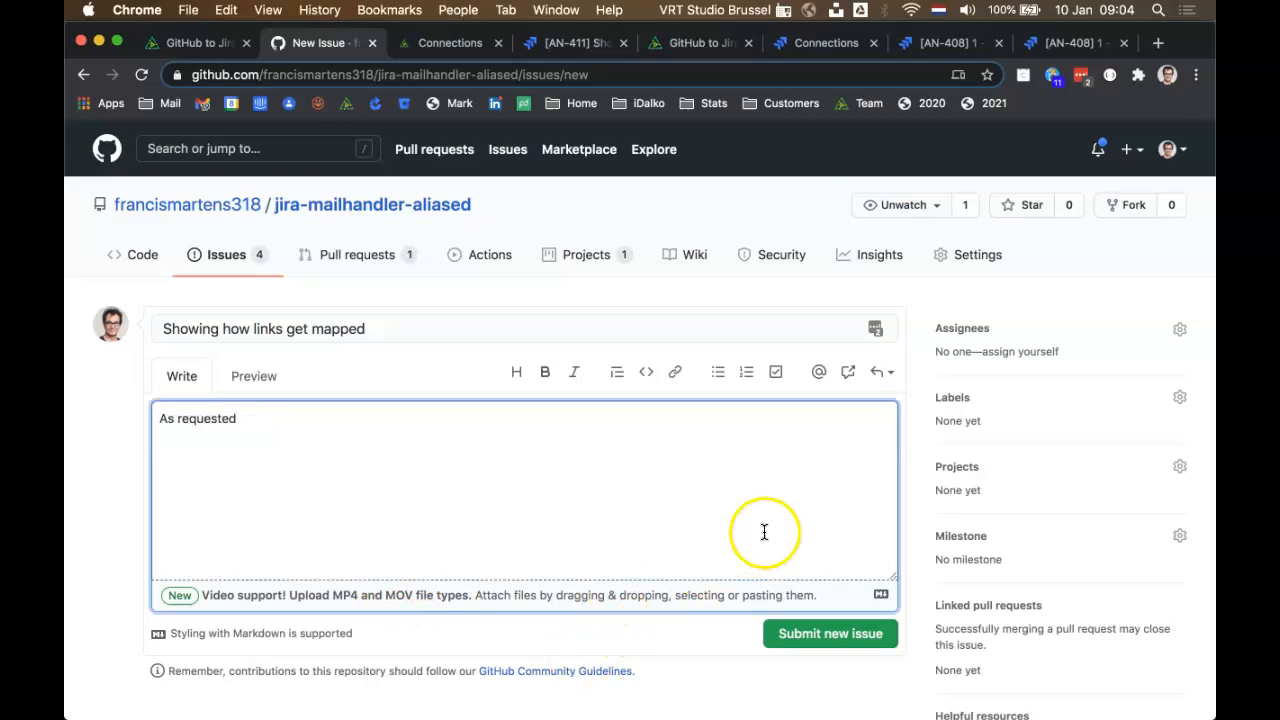
left_click(860, 638)
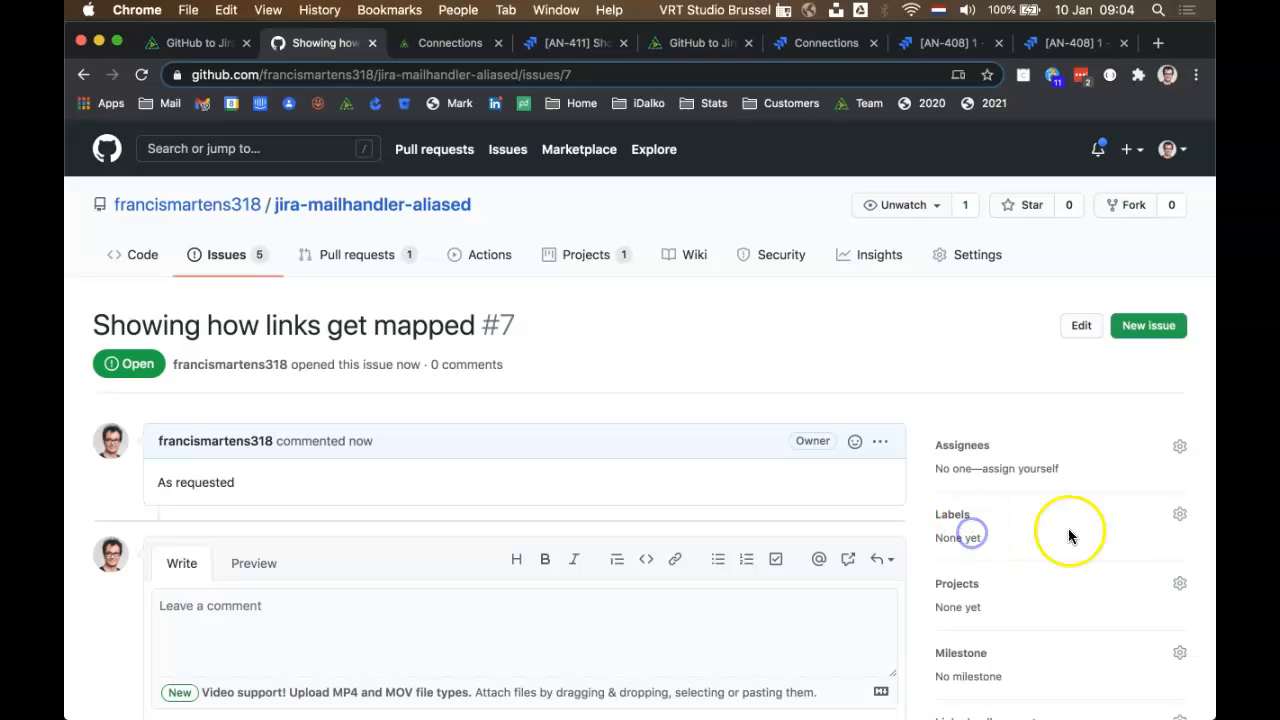
Apply the exalate label to the new GitHub issue.
left_click(1179, 515)
left_click(1010, 590)
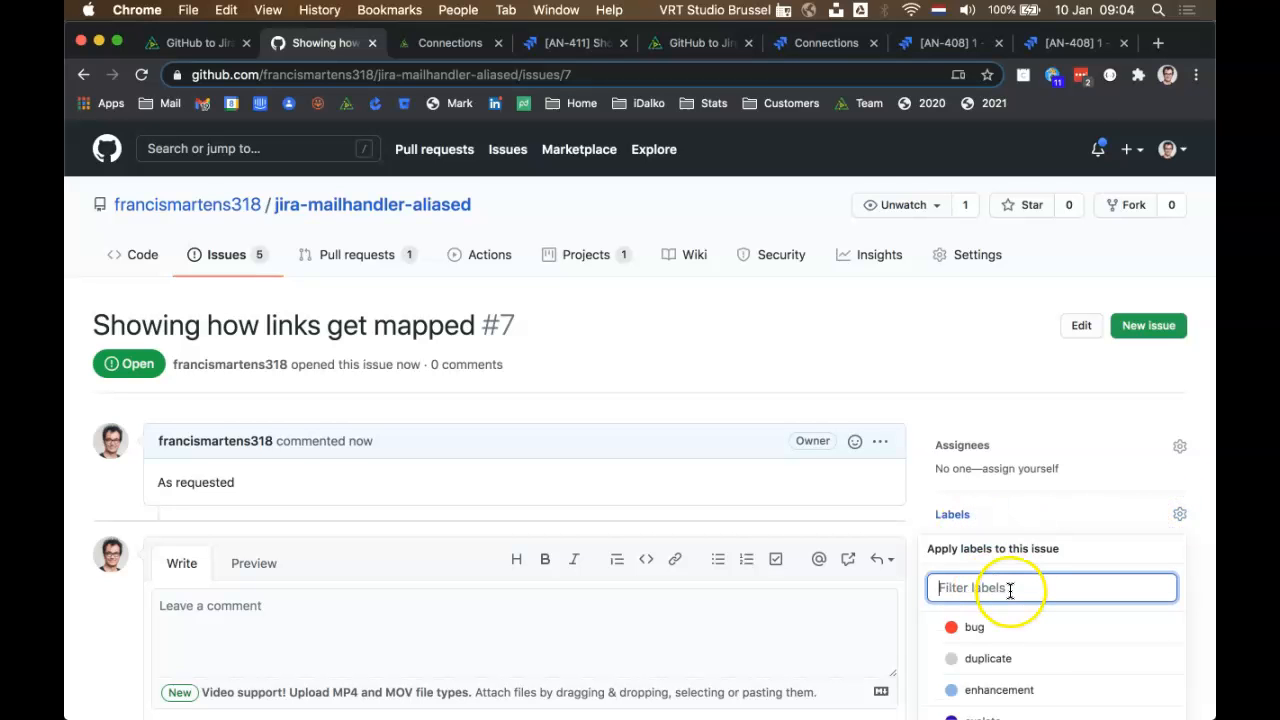
scroll(1010, 600, "down", 2)
left_click(984, 645)
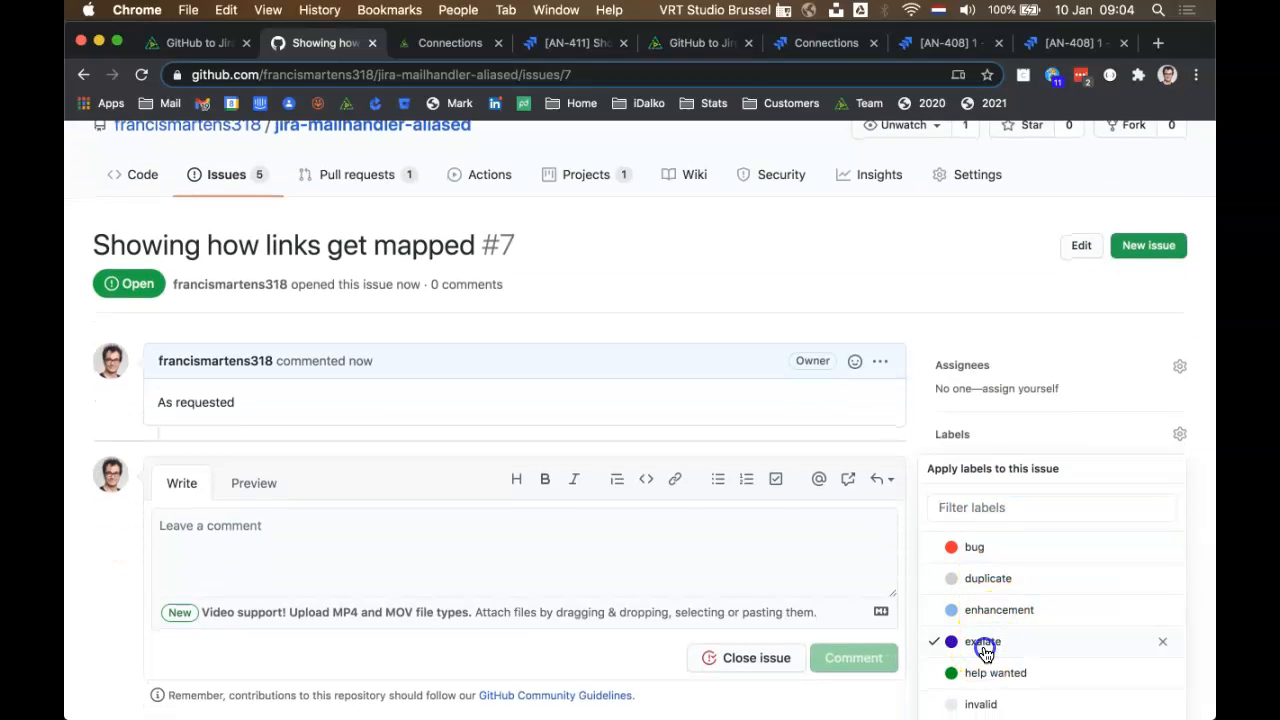
scroll(1014, 645, "down", 3)
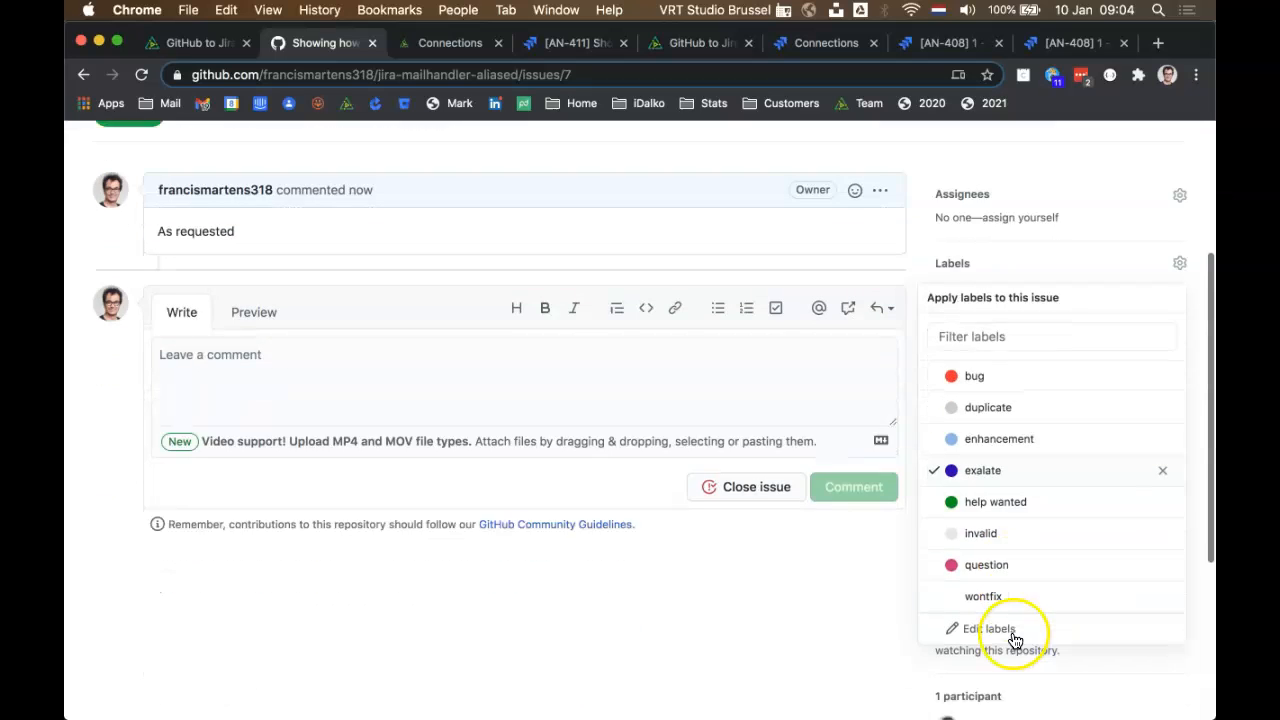
left_click(817, 568)
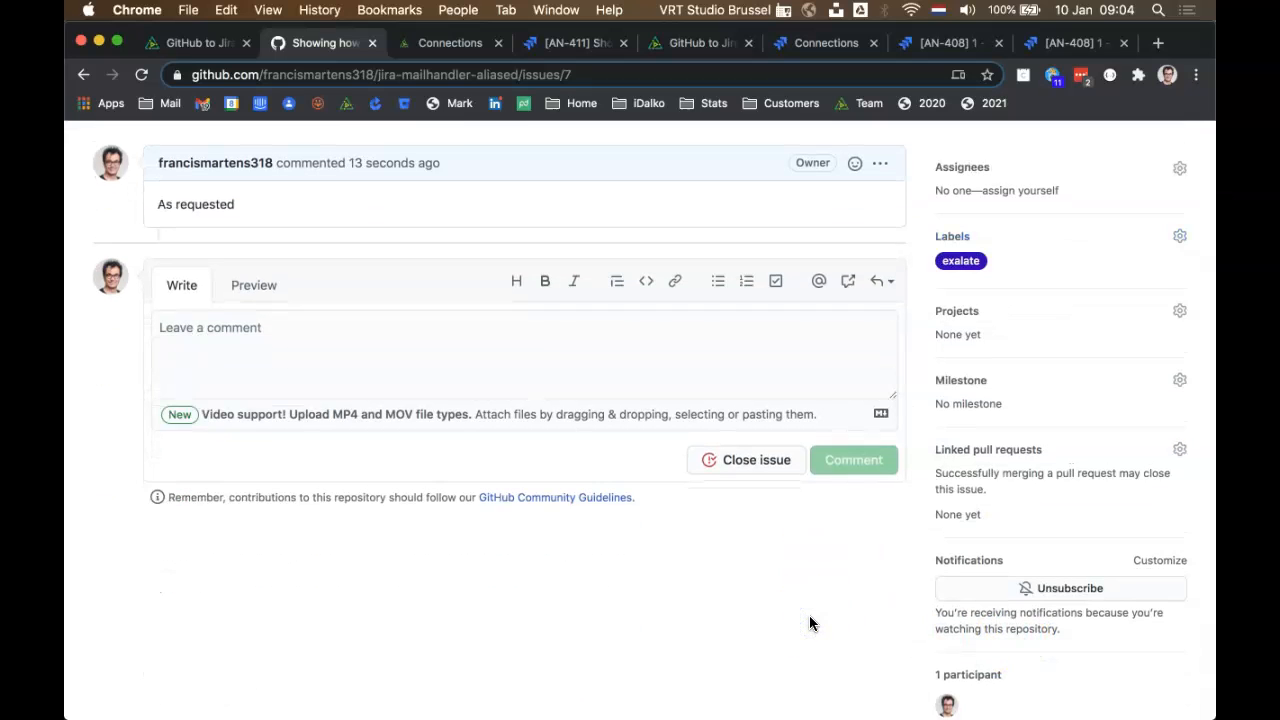
scroll(809, 615, "up", 5)
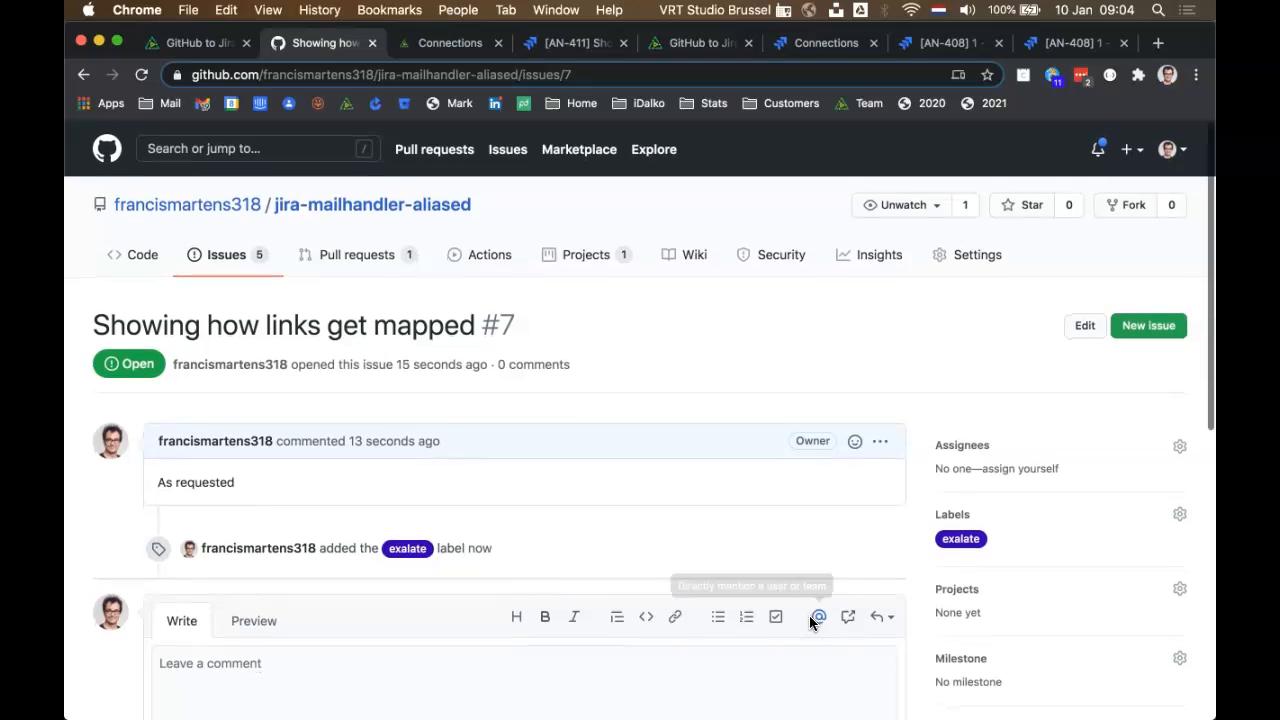
scroll(809, 615, "down", 1)
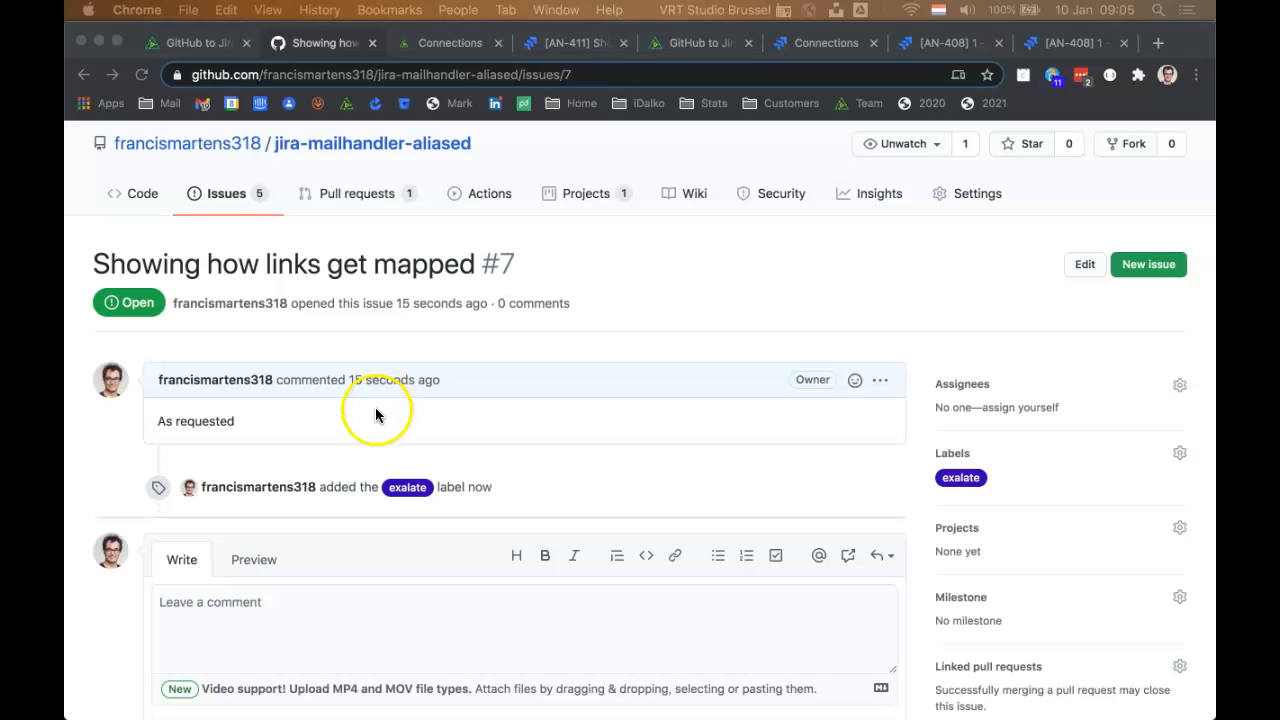
Check and refresh the Exalate sync queue for the new issue, and view the last sync in the connections overview.
left_click(428, 43)
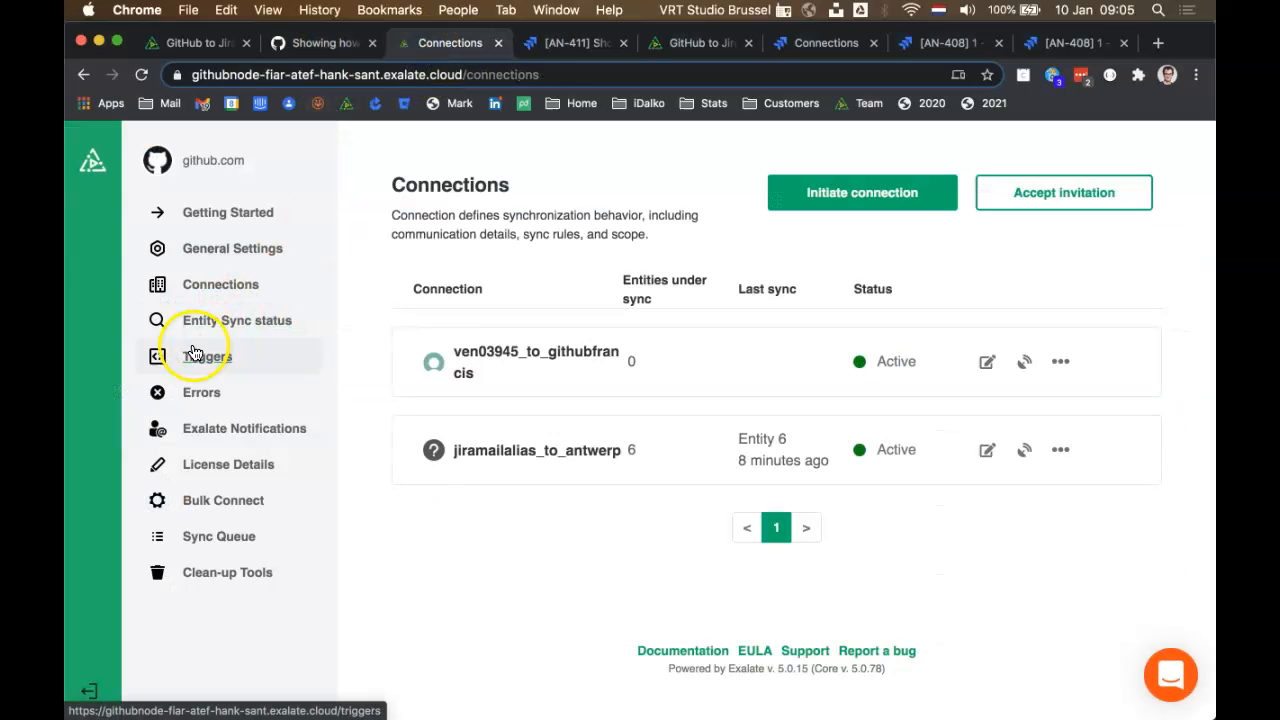
left_click(205, 537)
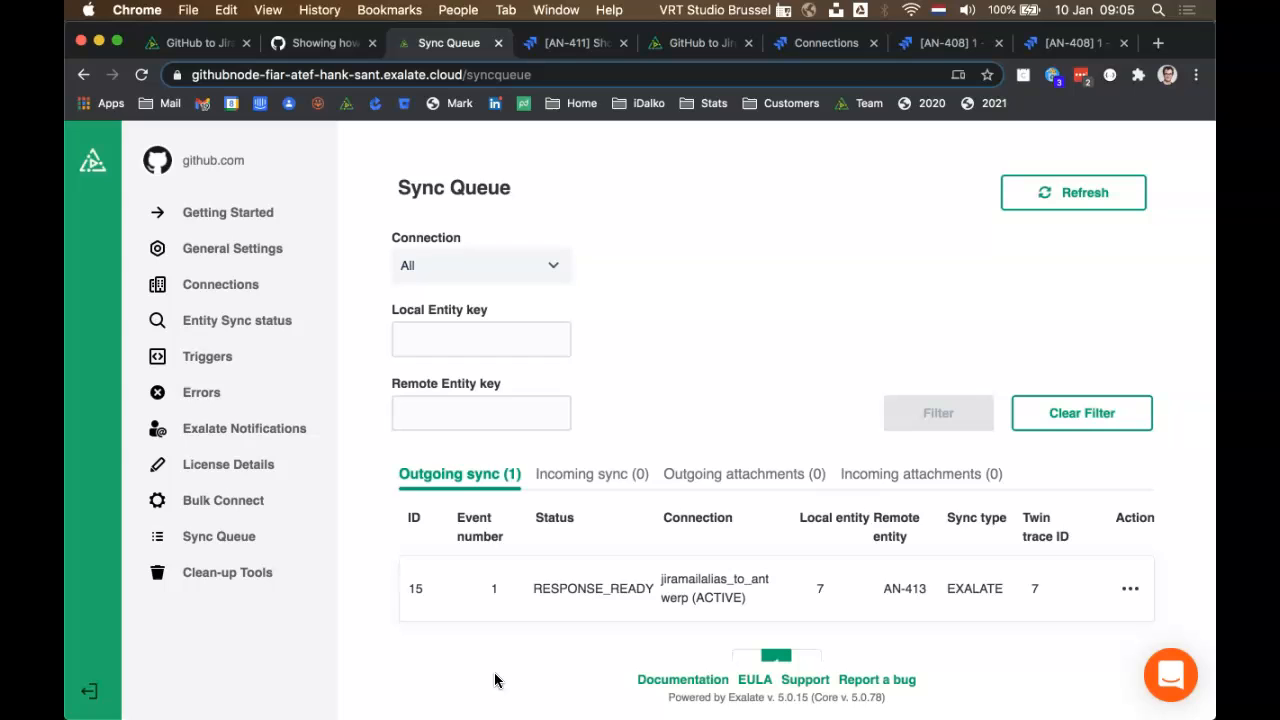
left_click(500, 677)
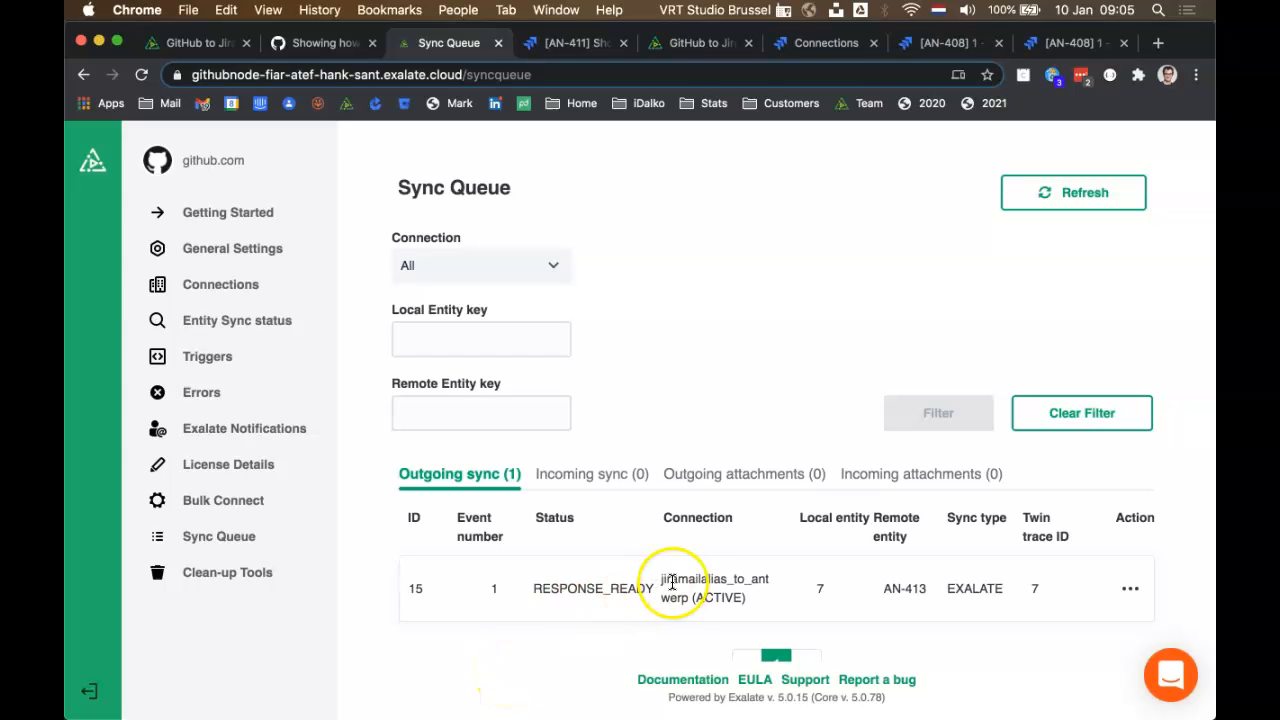
left_click(1070, 207)
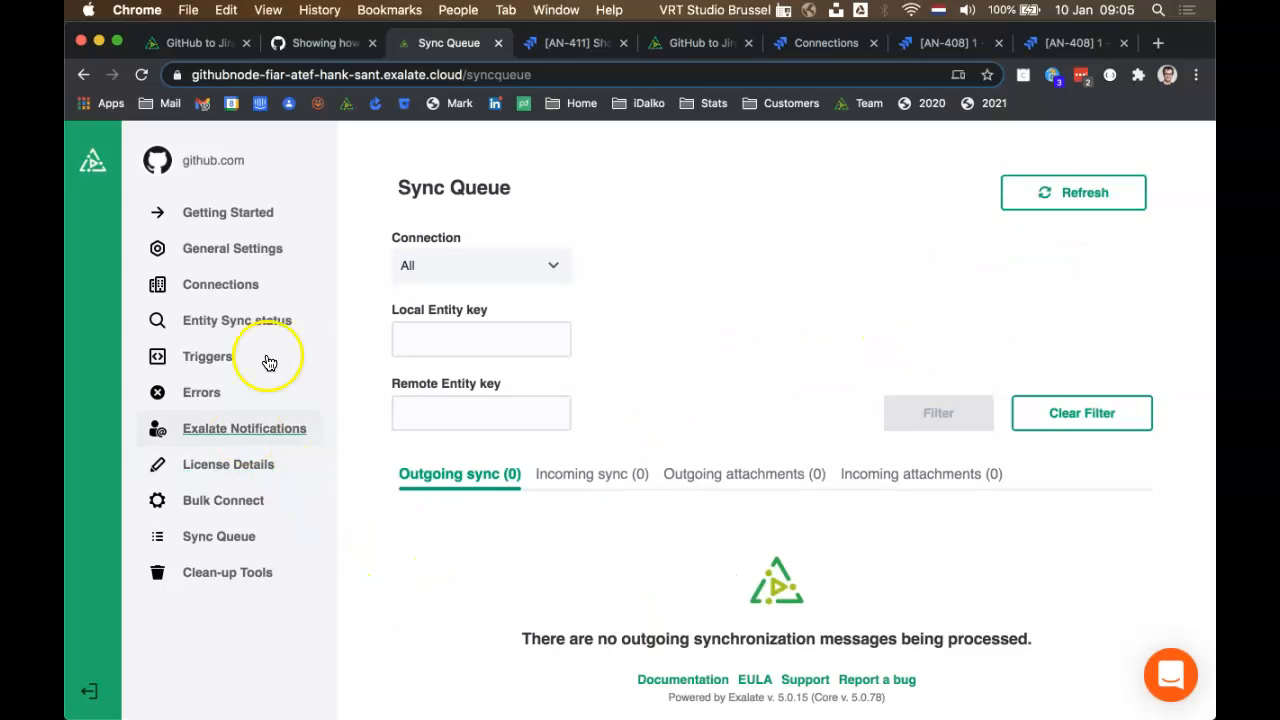
left_click(225, 290)
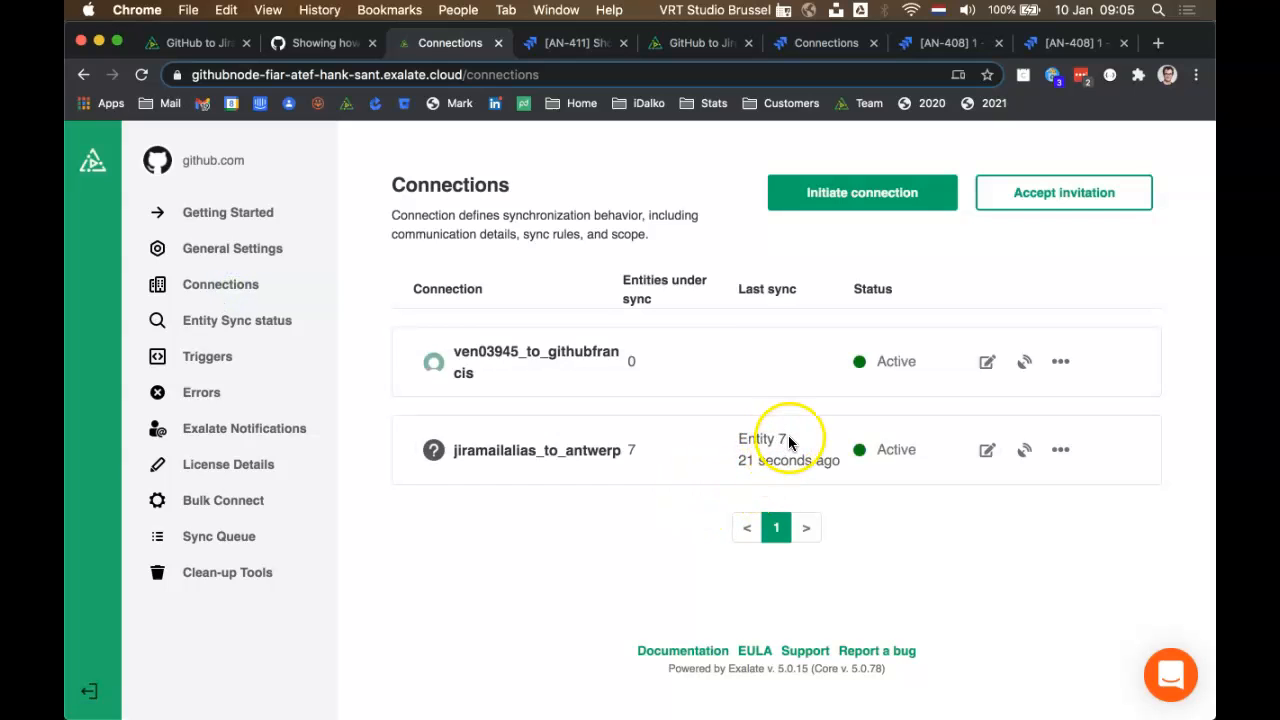
Search the entity sync status for issue 7 in the jira-mailhandler-aliased repository.
left_click(240, 320)
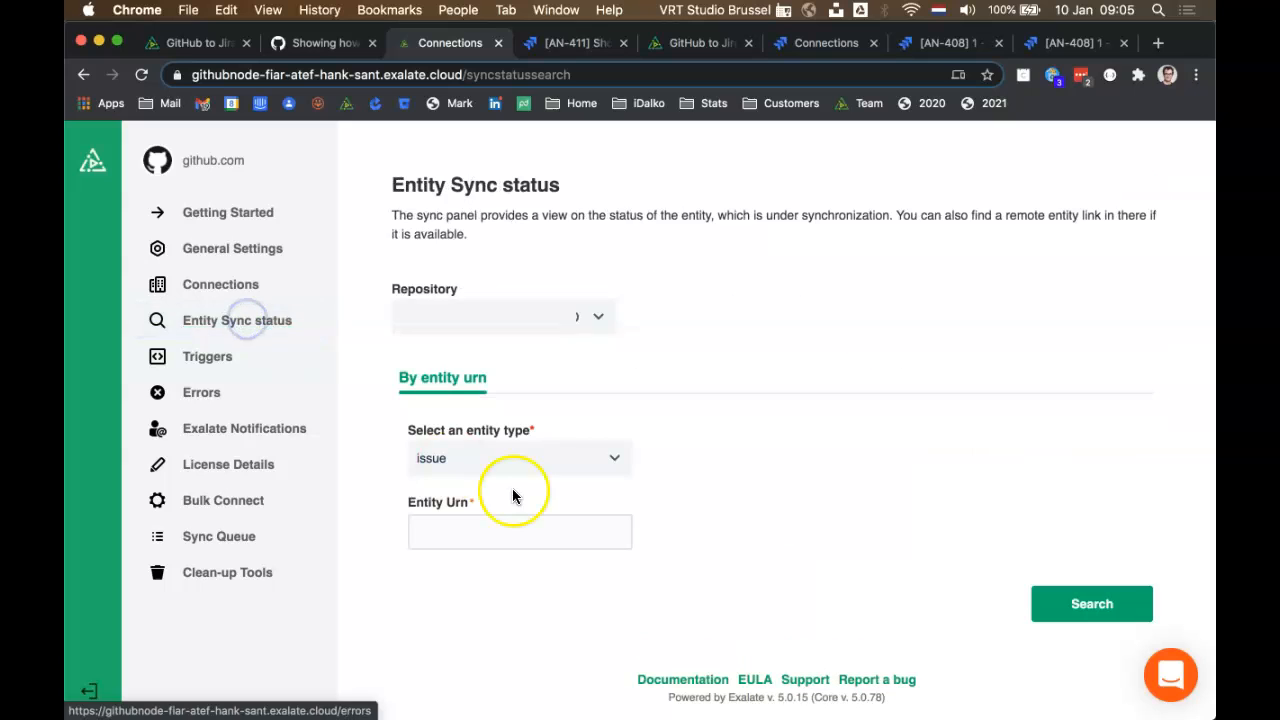
left_click(592, 318)
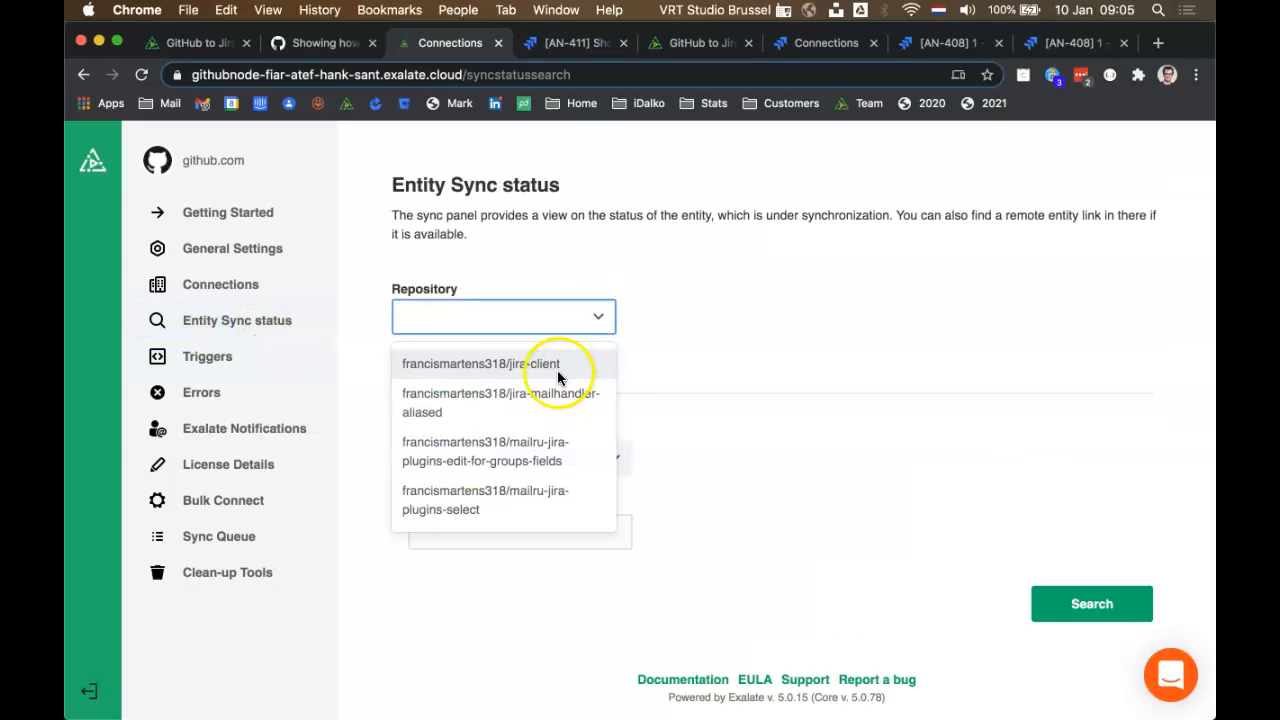
left_click(546, 392)
left_click(458, 540)
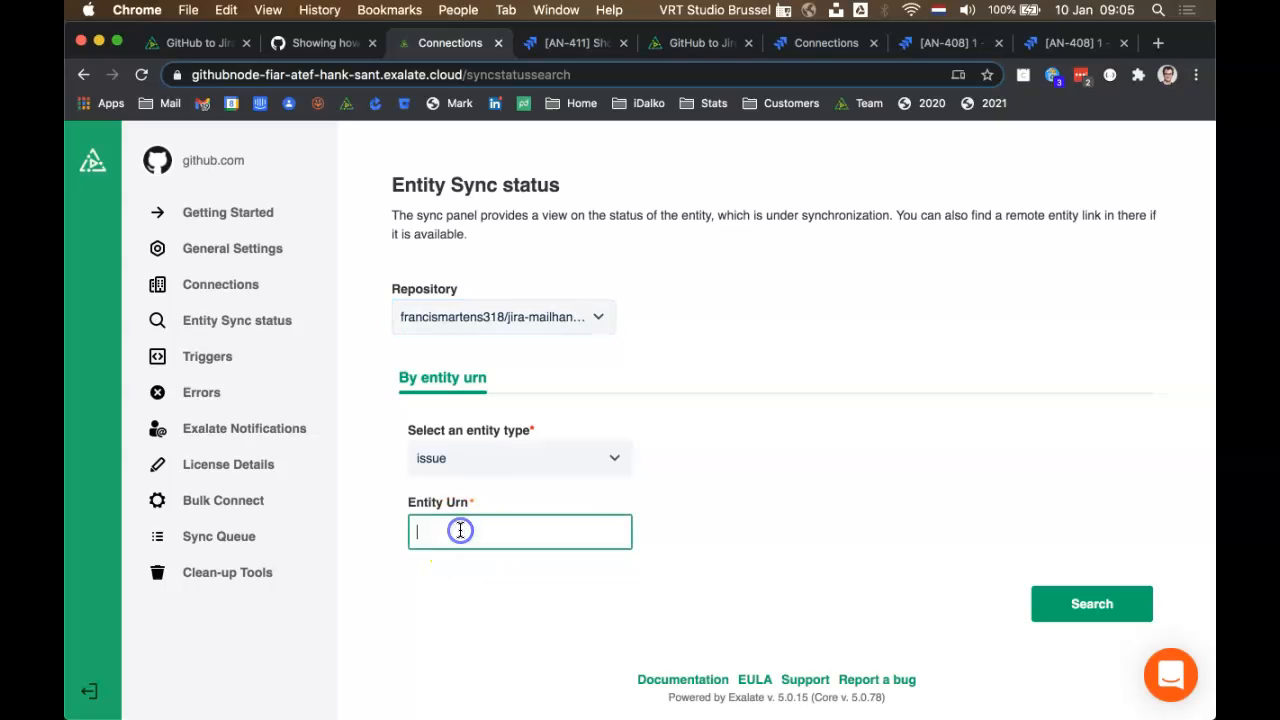
type("7")
left_click(1100, 606)
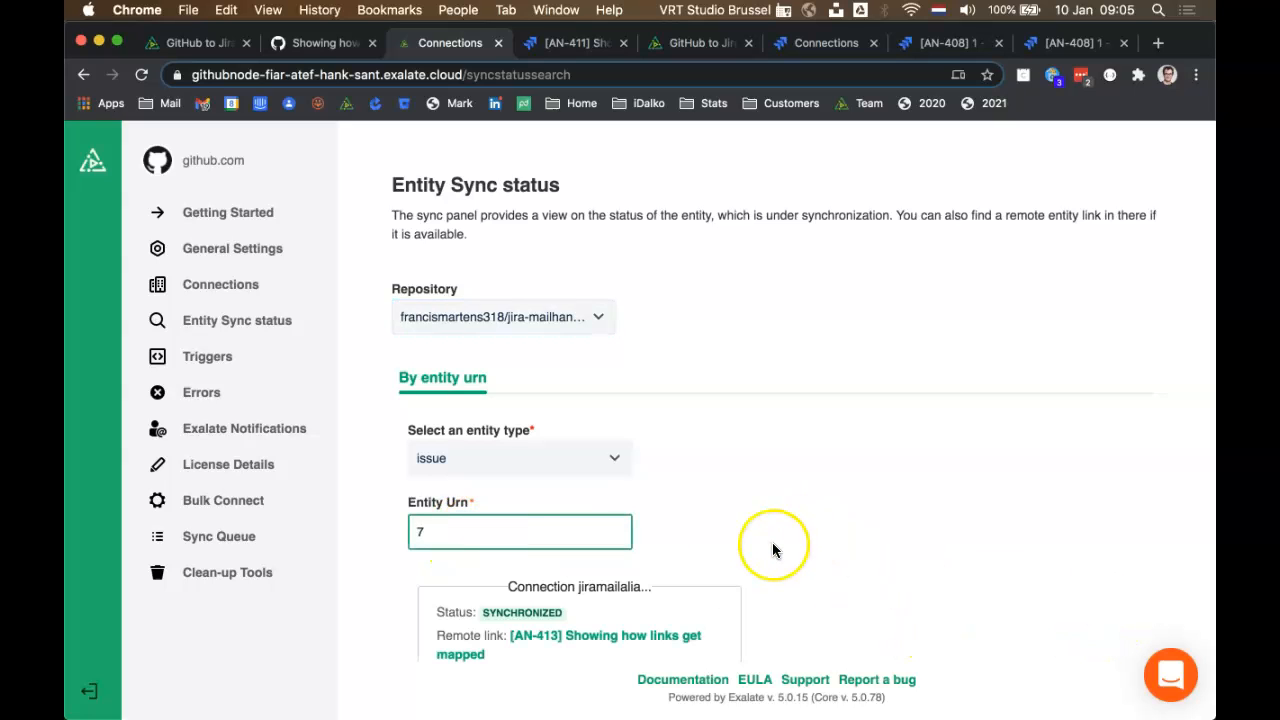
scroll(771, 549, "down", 3)
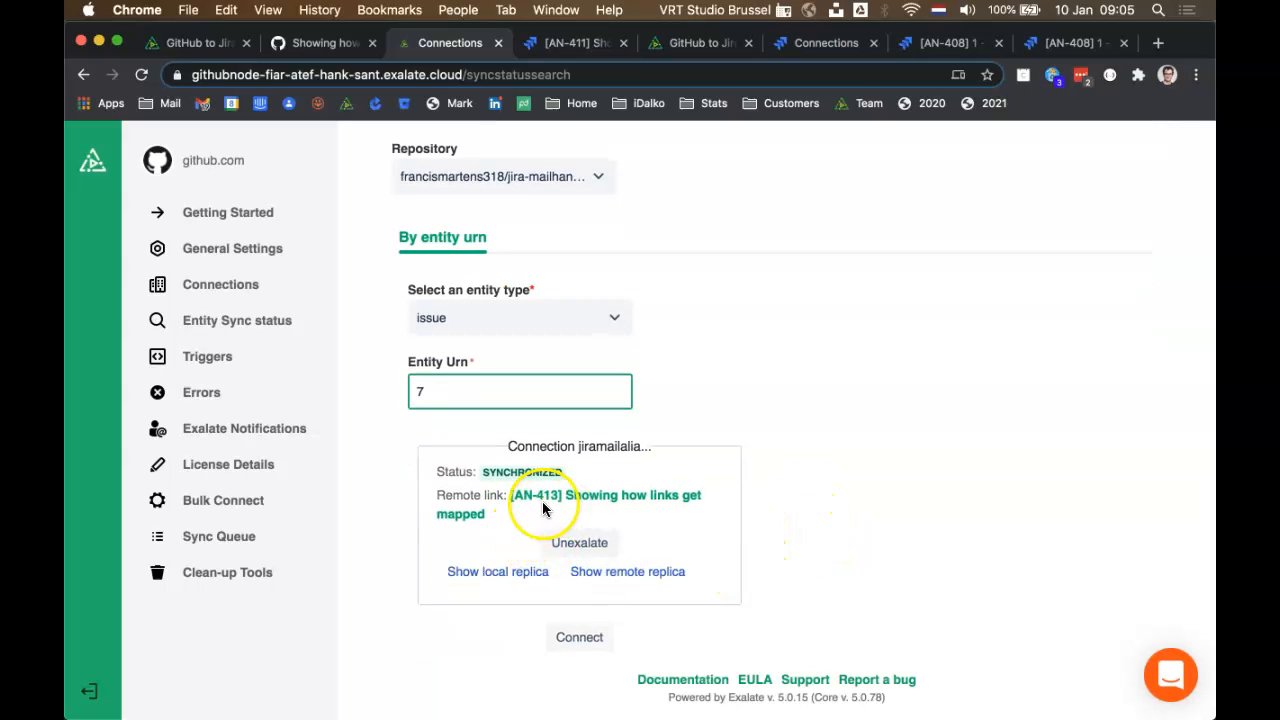
Open the remote Jira issue AN-413 in a new tab and examine its details and sync status.
right_click(546, 507)
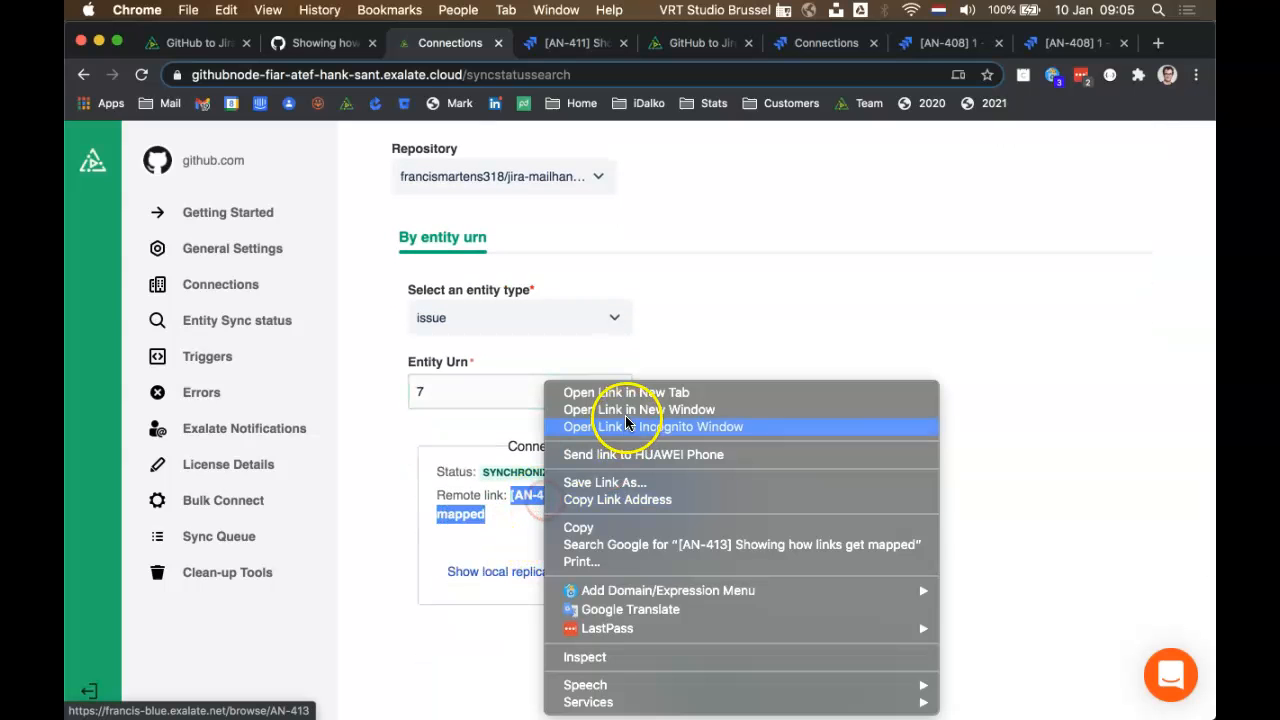
left_click(623, 401)
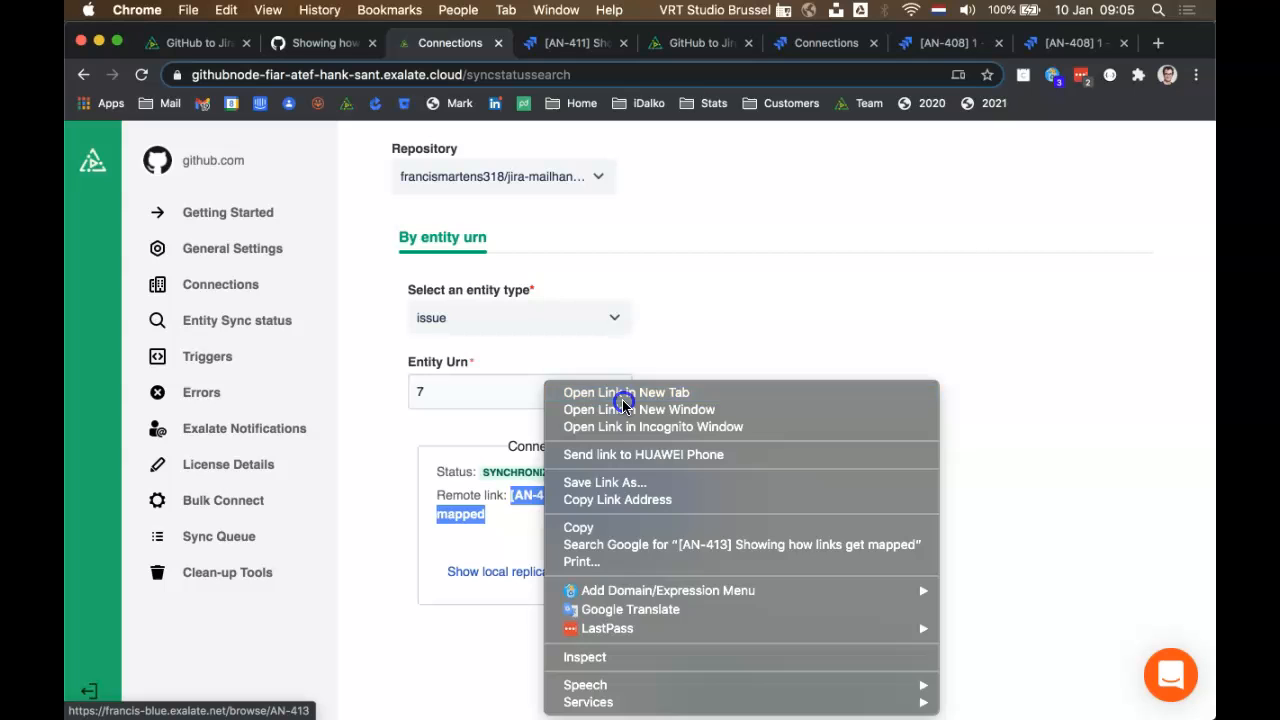
left_click(677, 44)
left_click(524, 45)
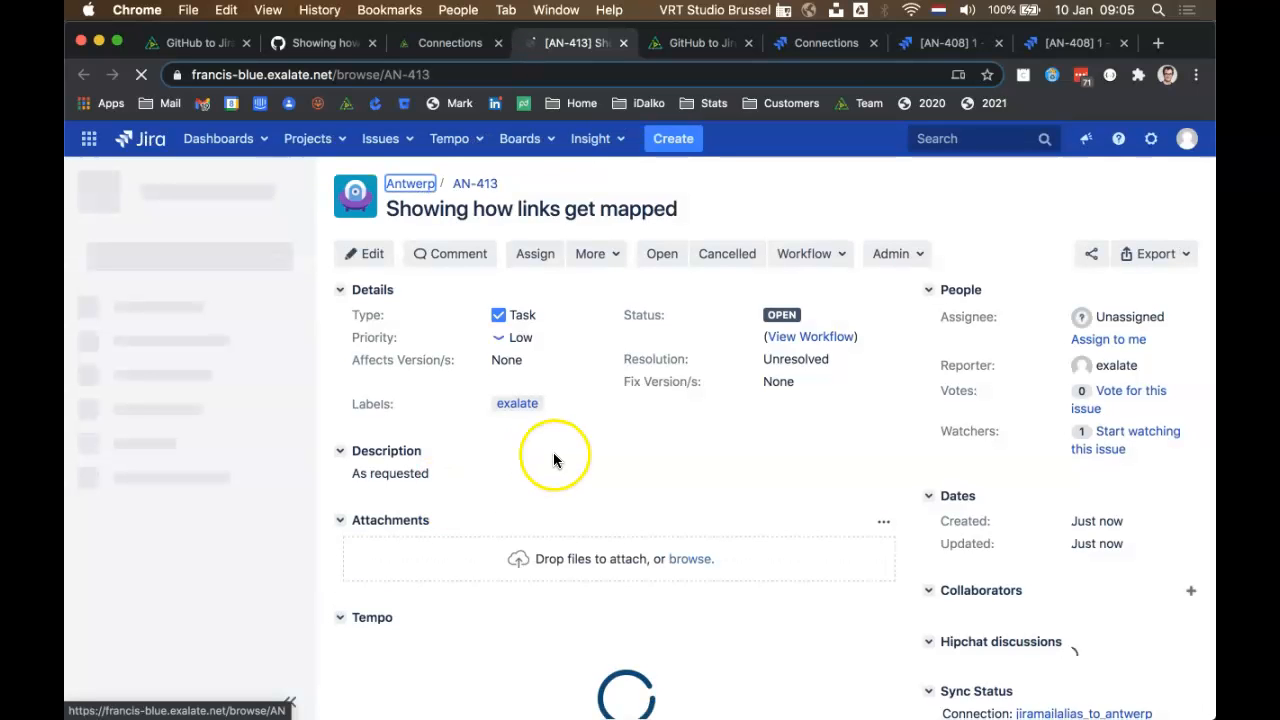
scroll(680, 515, "down", 2)
scroll(680, 515, "down", 5)
scroll(680, 515, "down", 1)
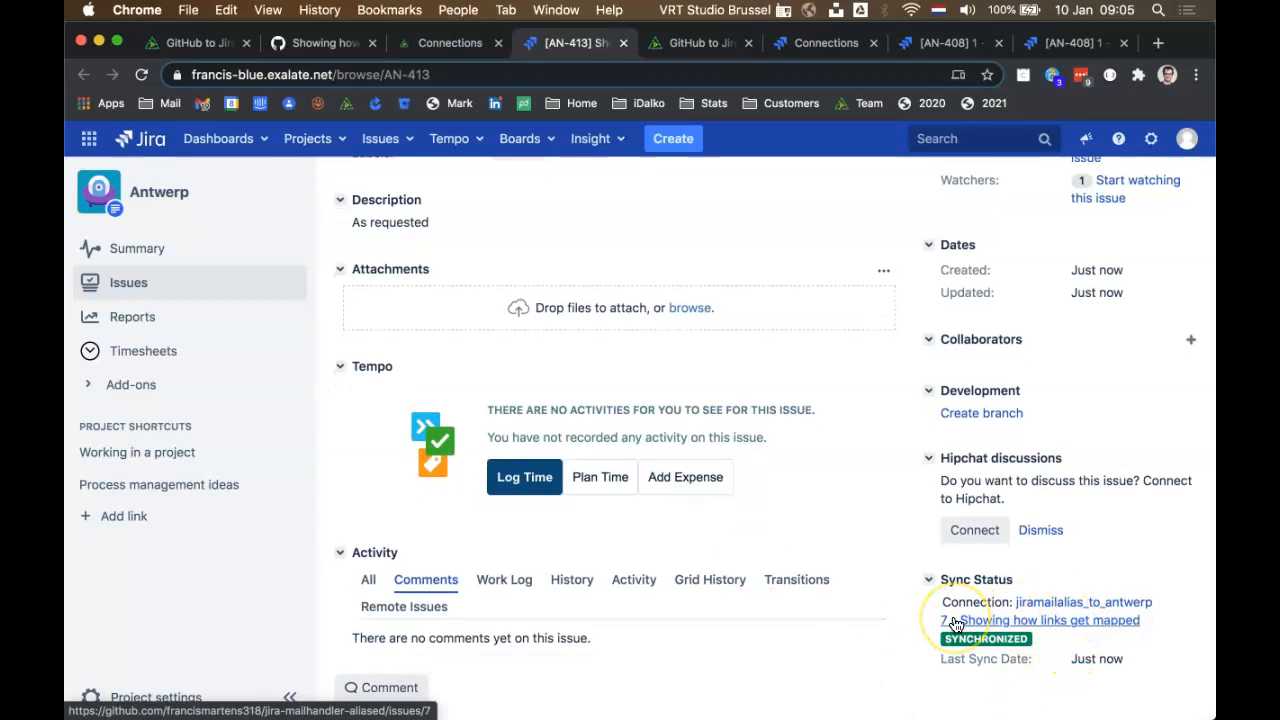
Switch to GitHub and open the linkmap2 branch of the jira-mailhandler-aliased repository.
left_click(305, 44)
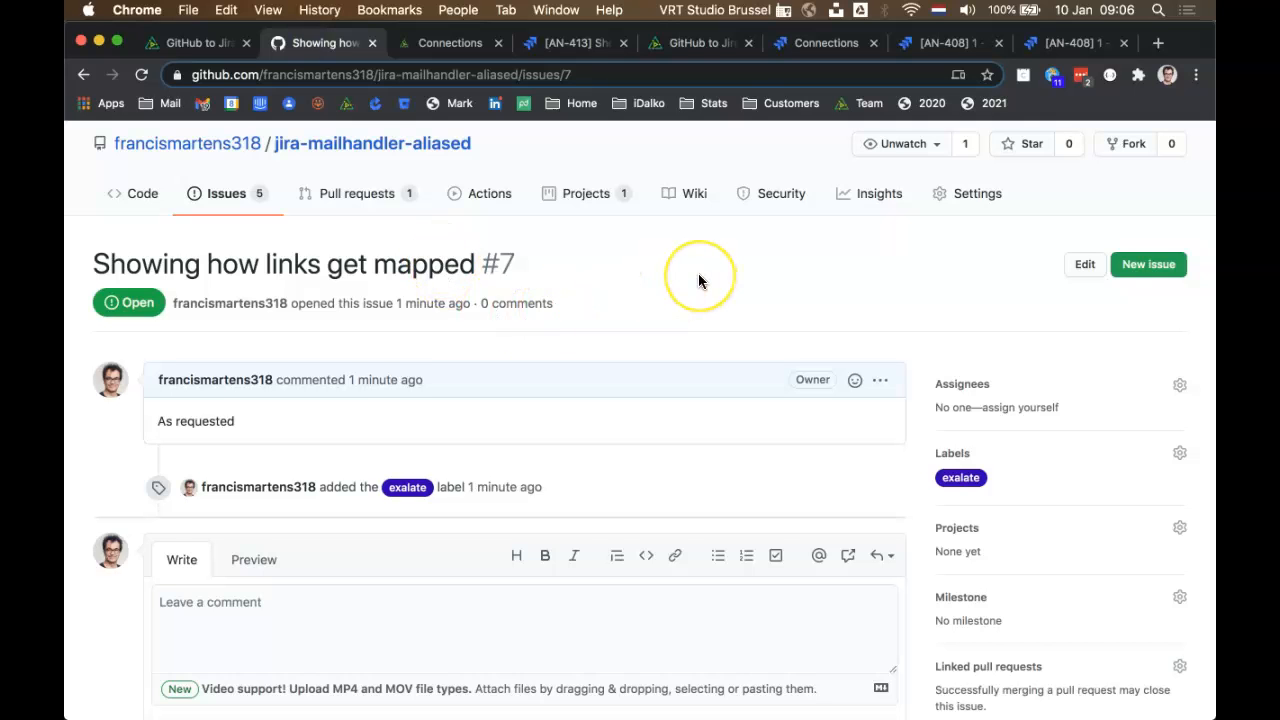
scroll(698, 281, "down", 1)
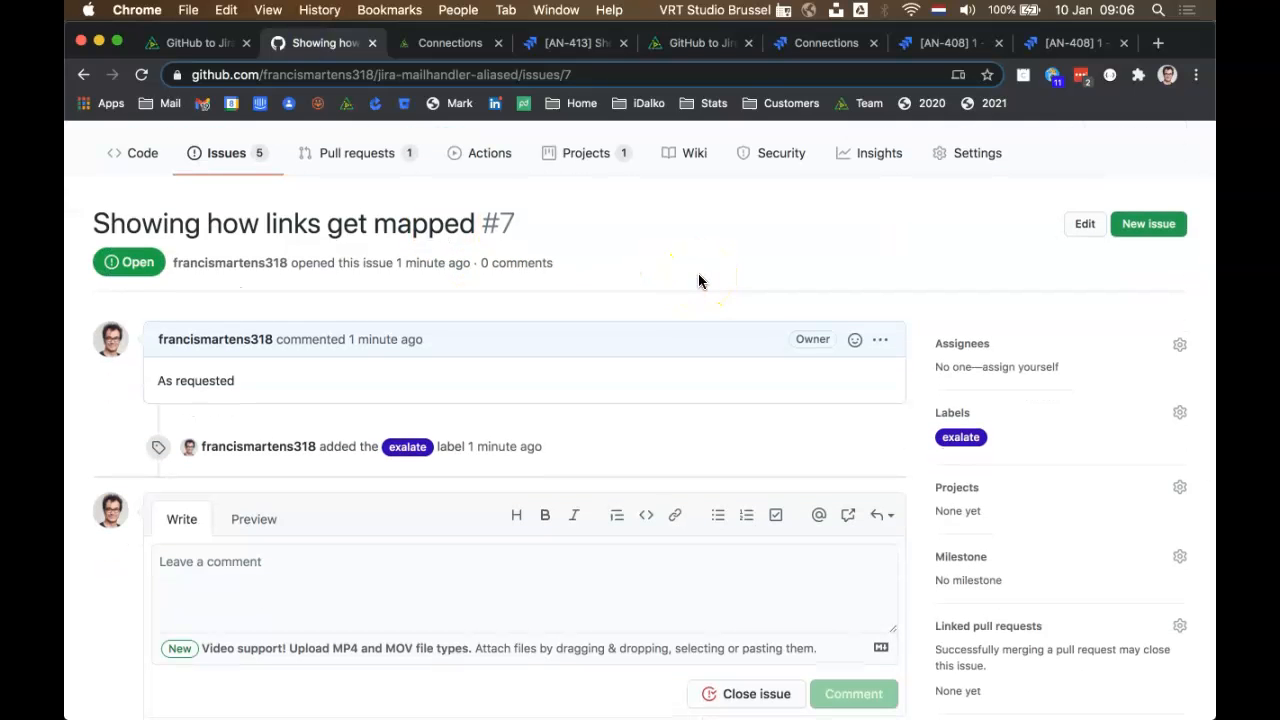
scroll(470, 222, "up", 2)
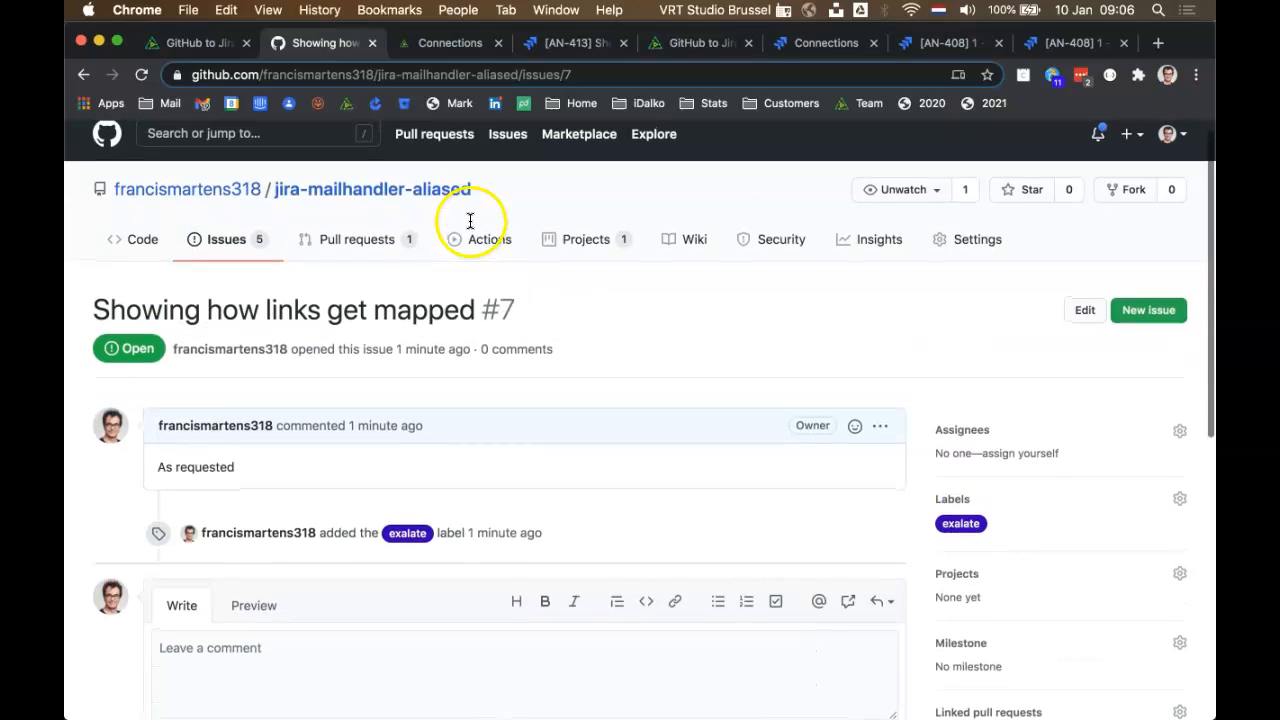
left_click(355, 240)
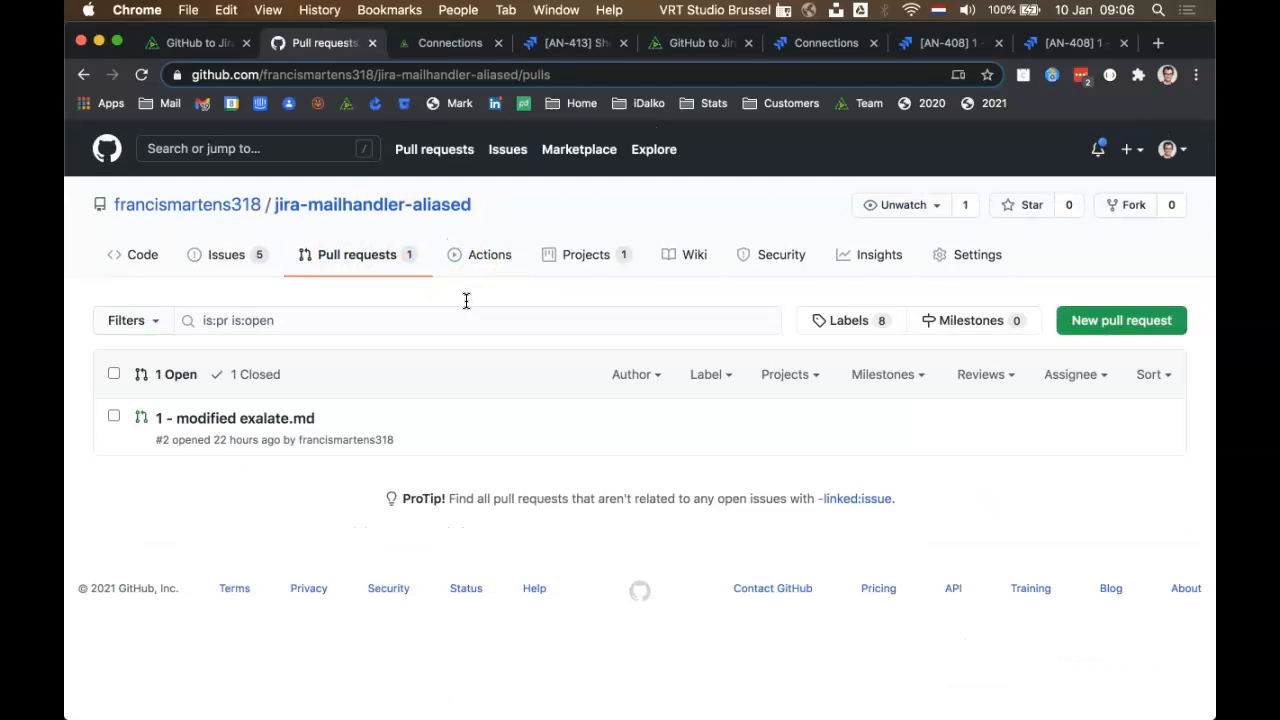
left_click(134, 254)
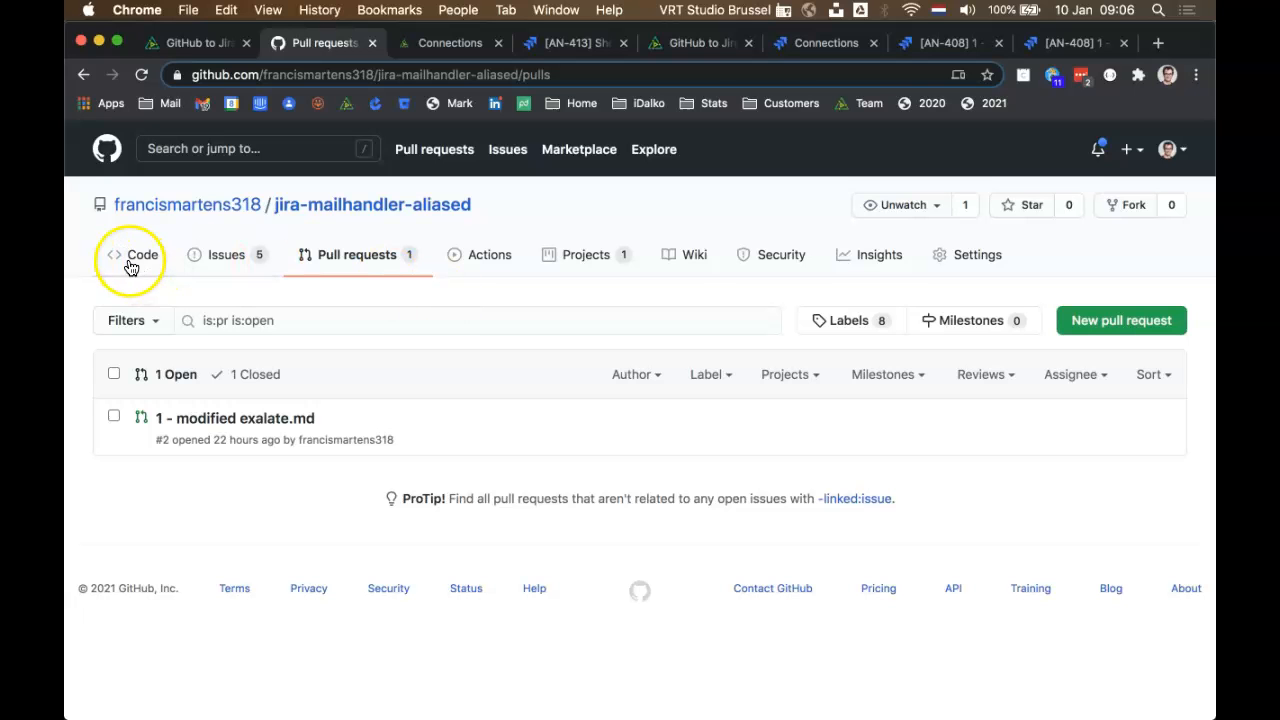
left_click(409, 372)
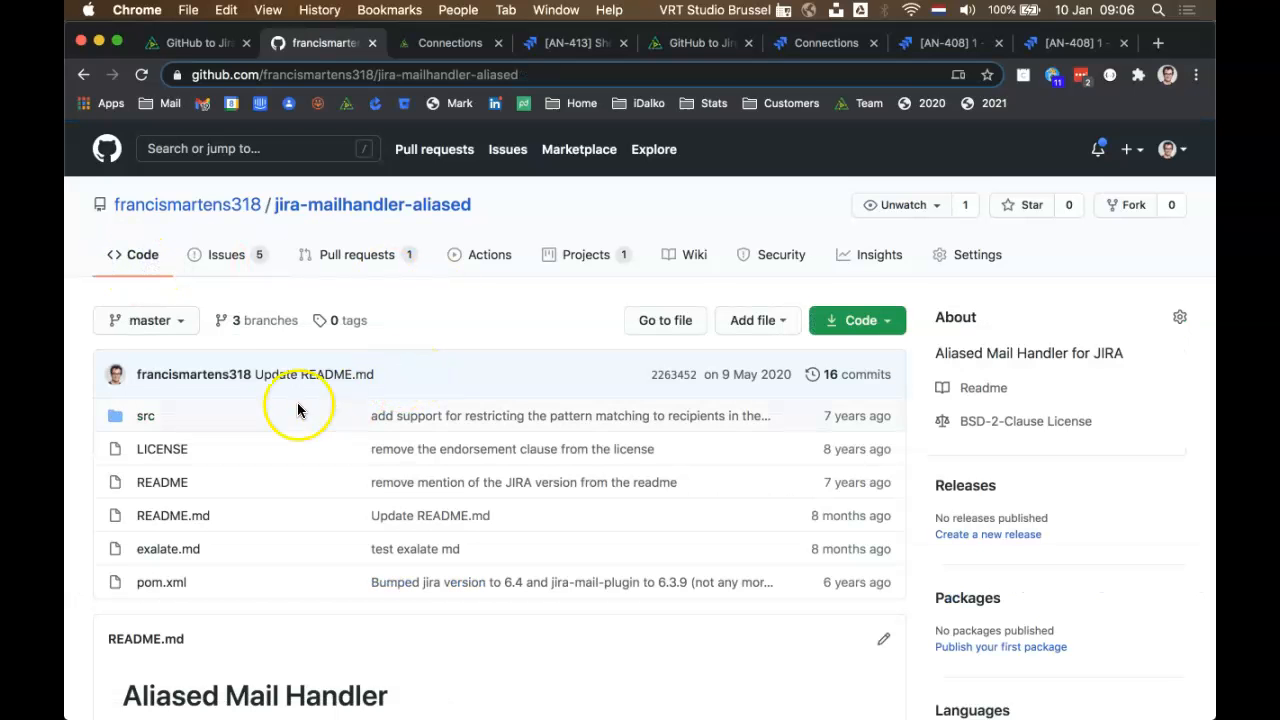
left_click(268, 316)
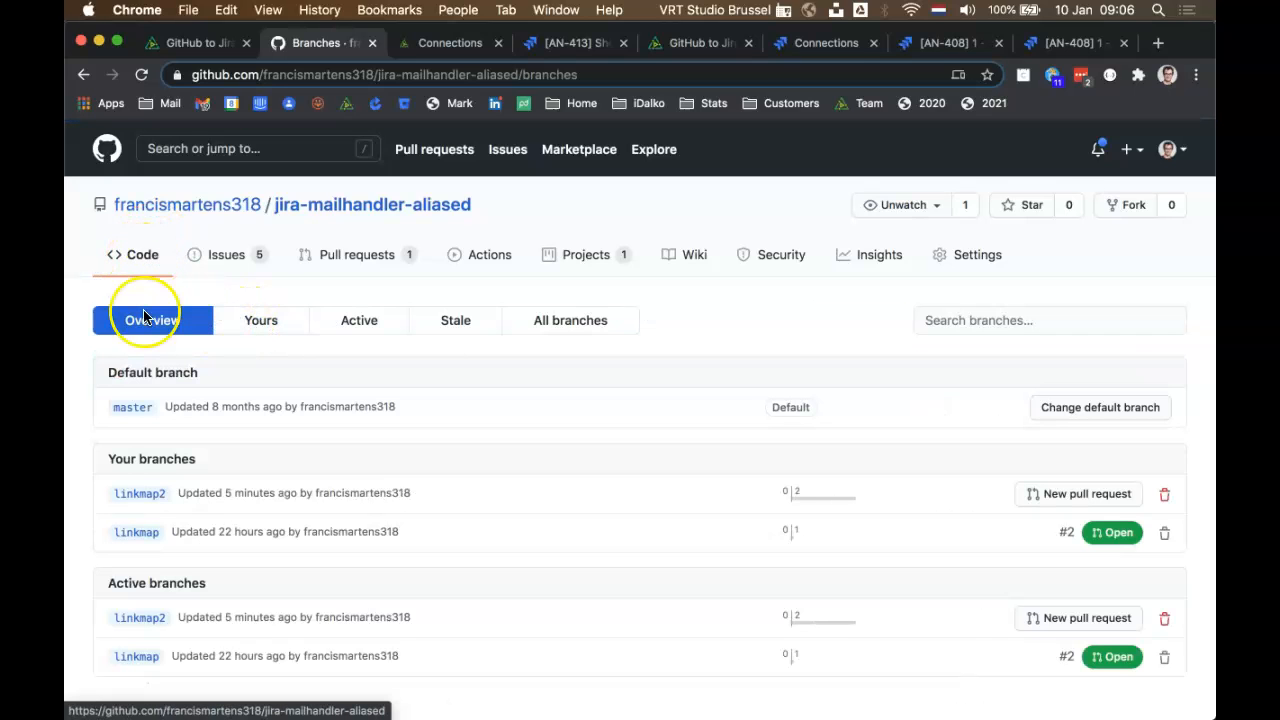
left_click(139, 493)
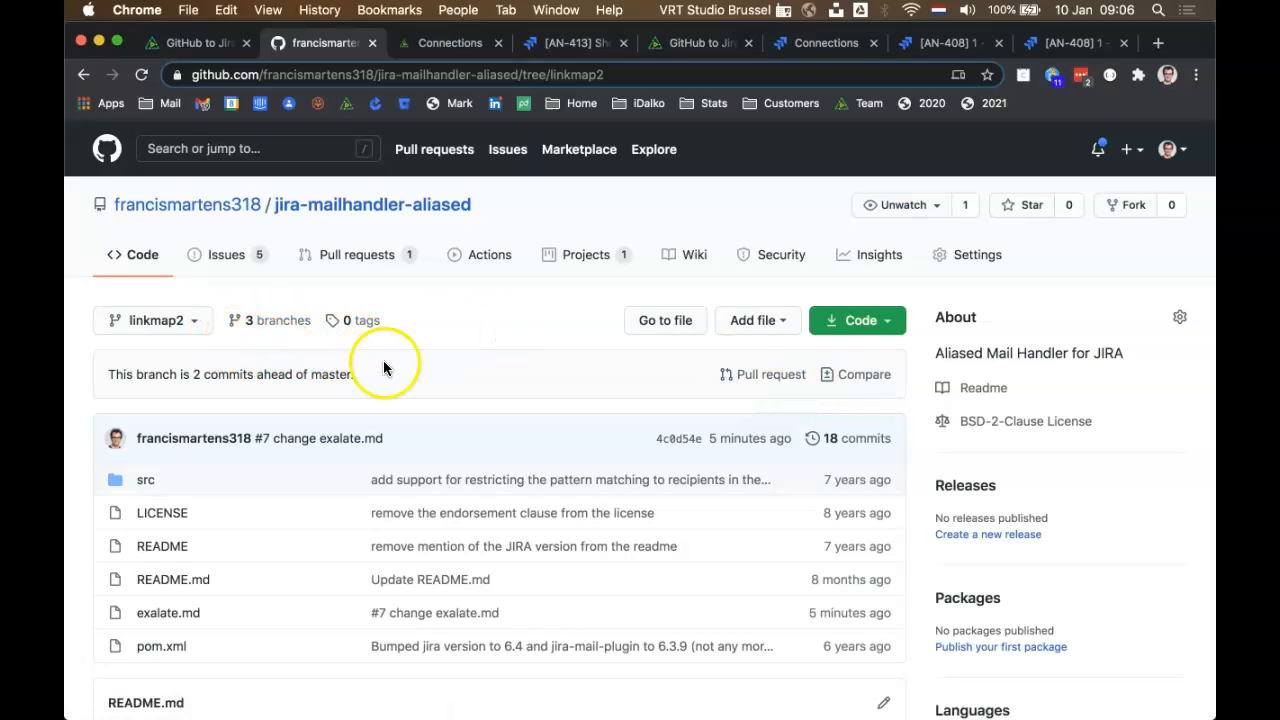
Create a pull request from linkmap2 into master with the title Linkmap2 and the description "Demo mapping".
left_click(773, 376)
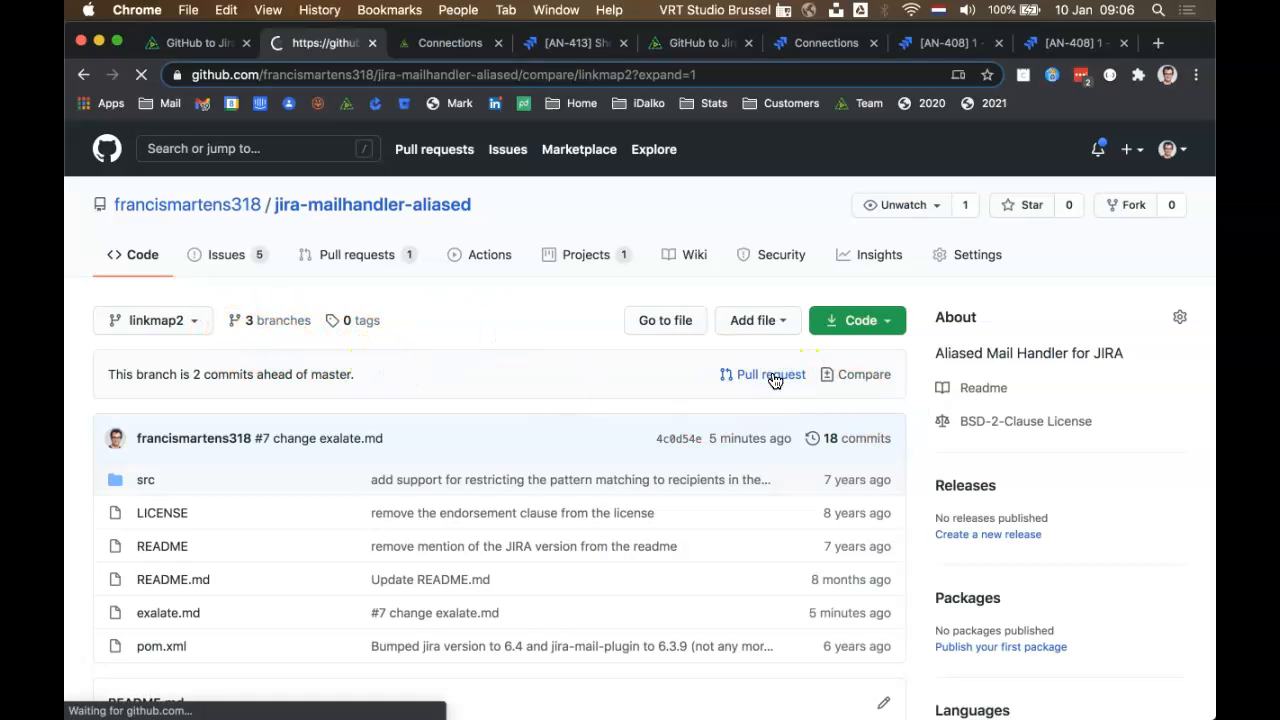
left_click(528, 601)
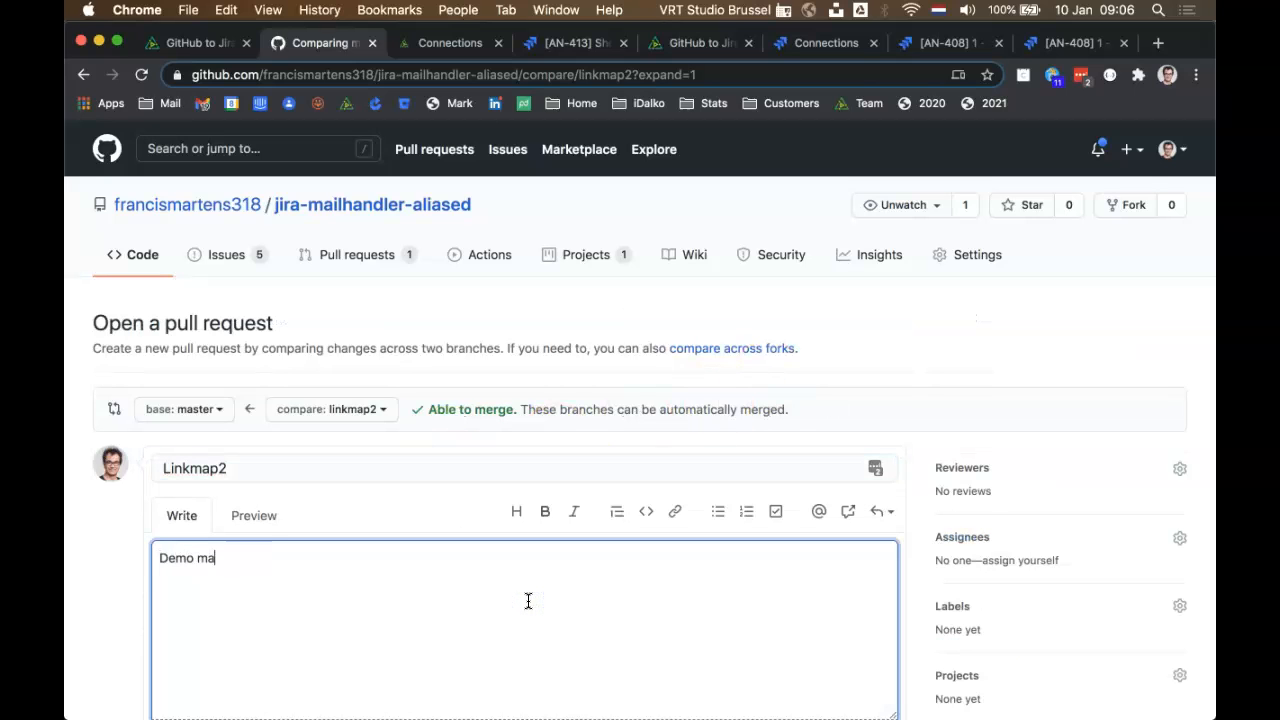
scroll(528, 601, "down", 4)
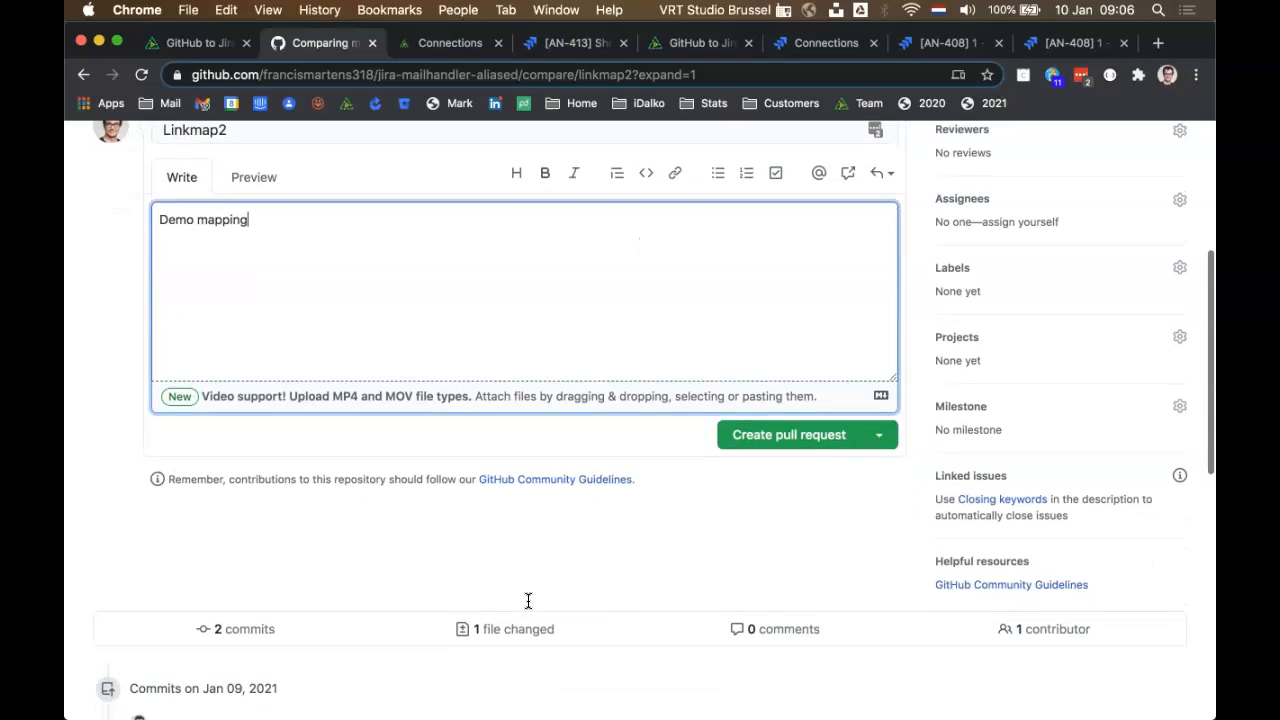
left_click(759, 443)
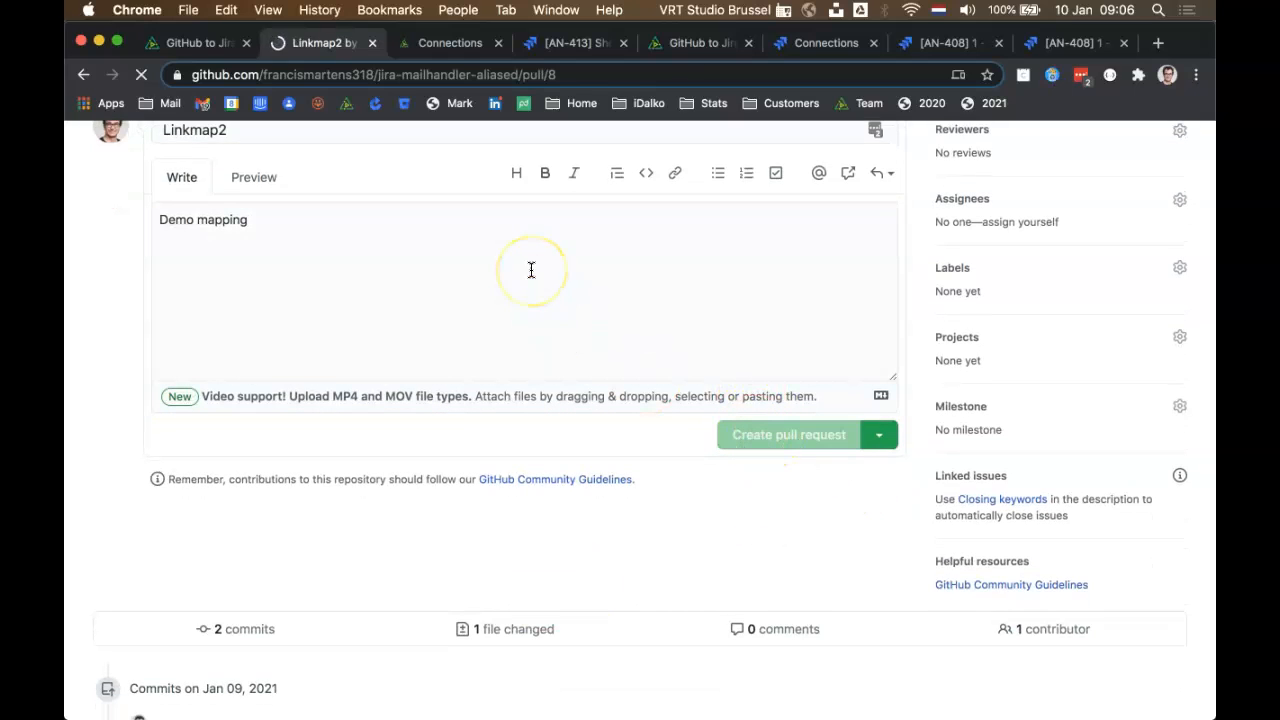
Apply the exalate label to the Linkmap2 pull request.
scroll(492, 390, "down", 3)
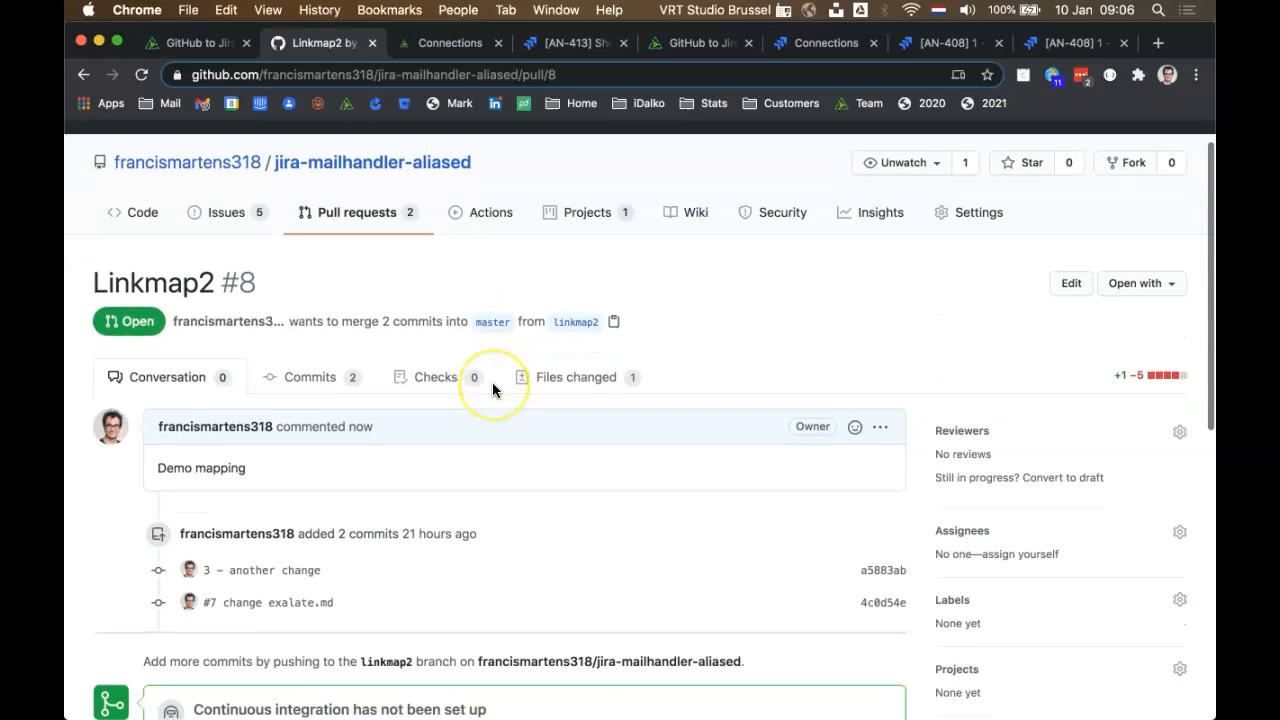
scroll(492, 390, "down", 2)
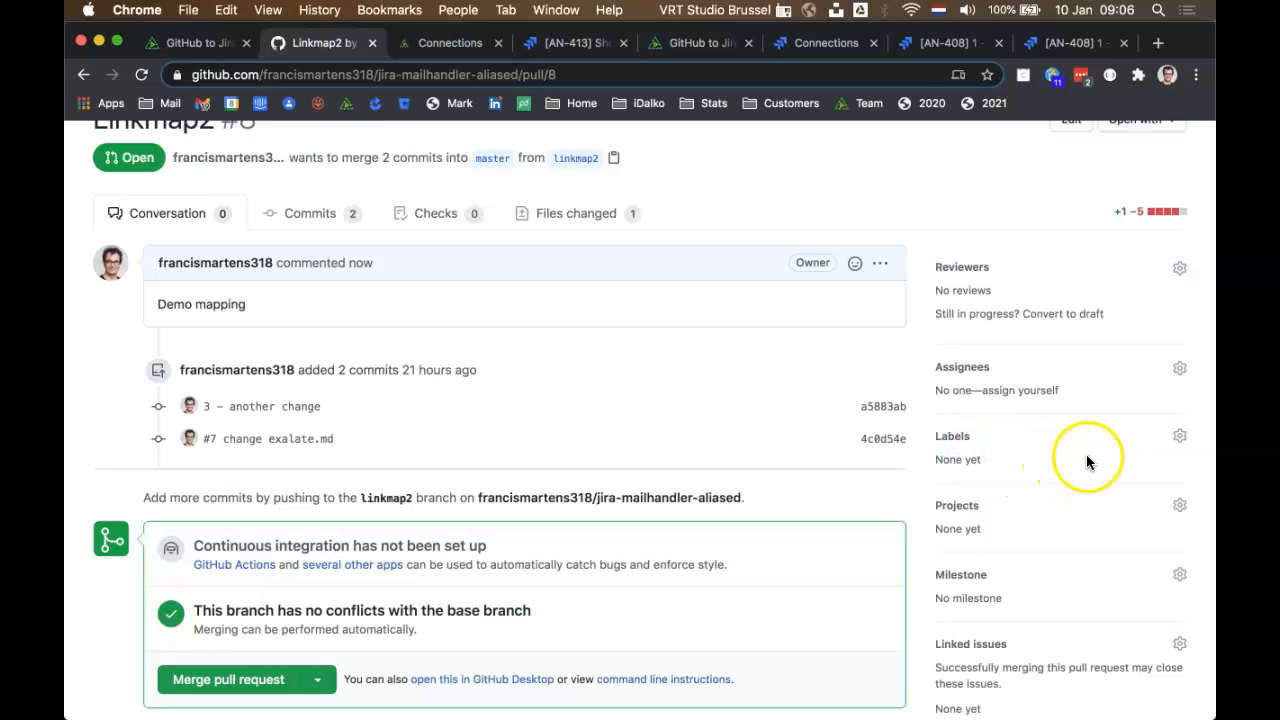
left_click(1180, 437)
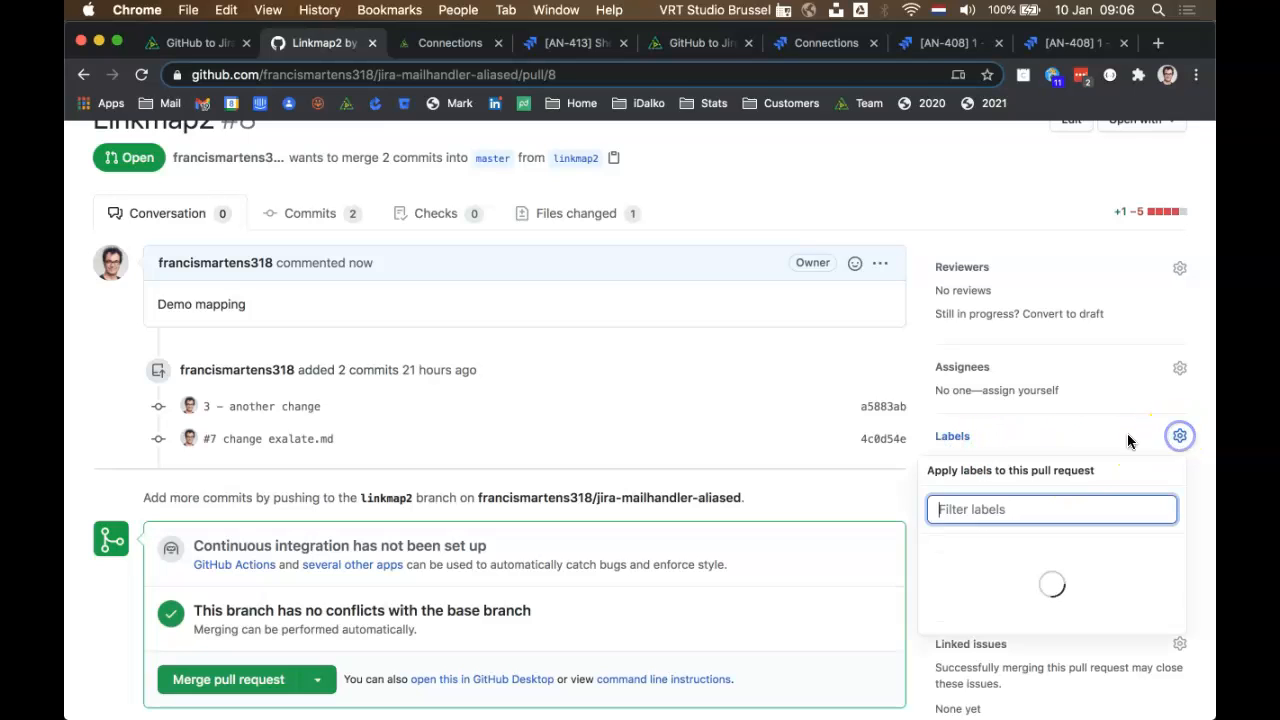
type("ex")
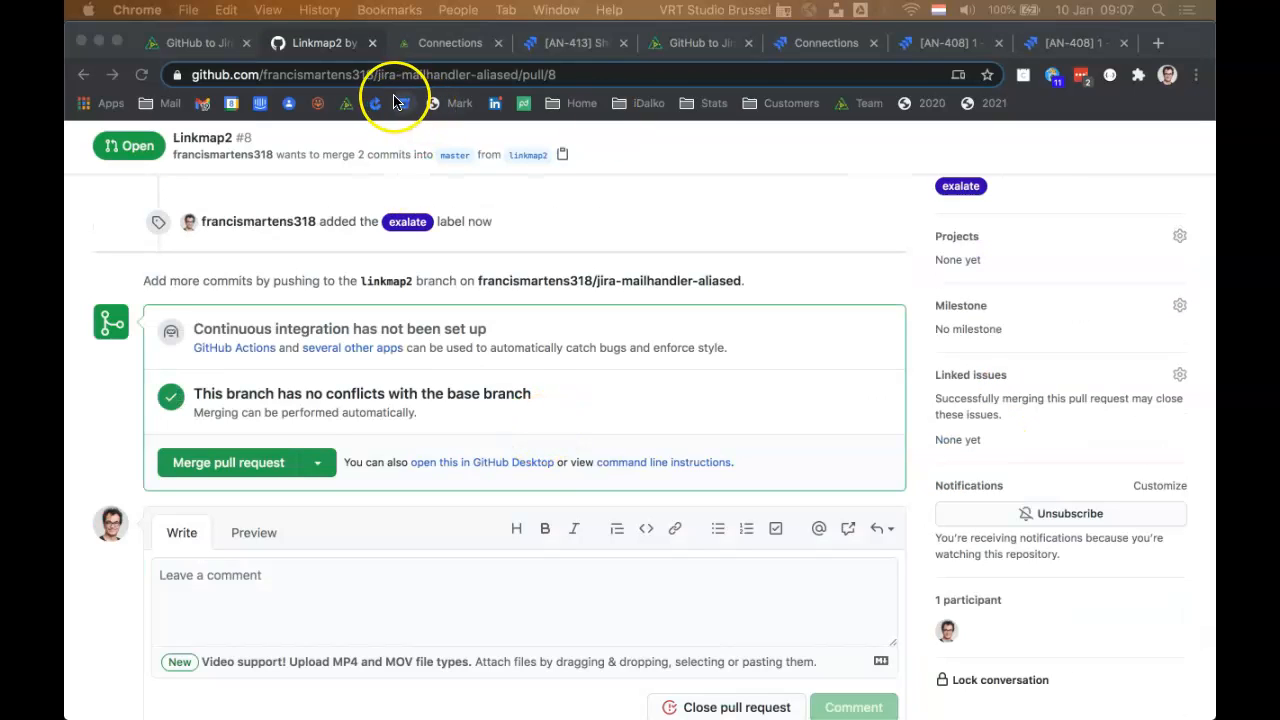
Switch to the Exalate console for GitHub and check the sync queue for pull request 8.
left_click(450, 43)
left_click(843, 363)
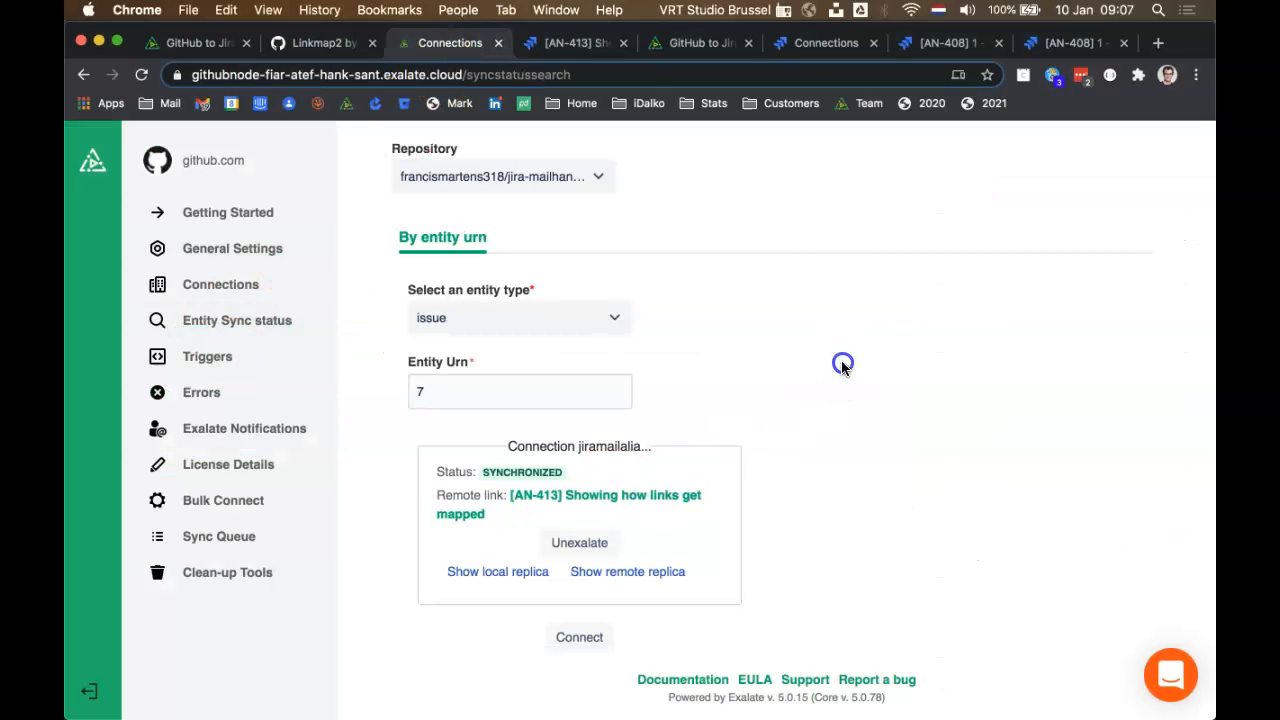
left_click(216, 552)
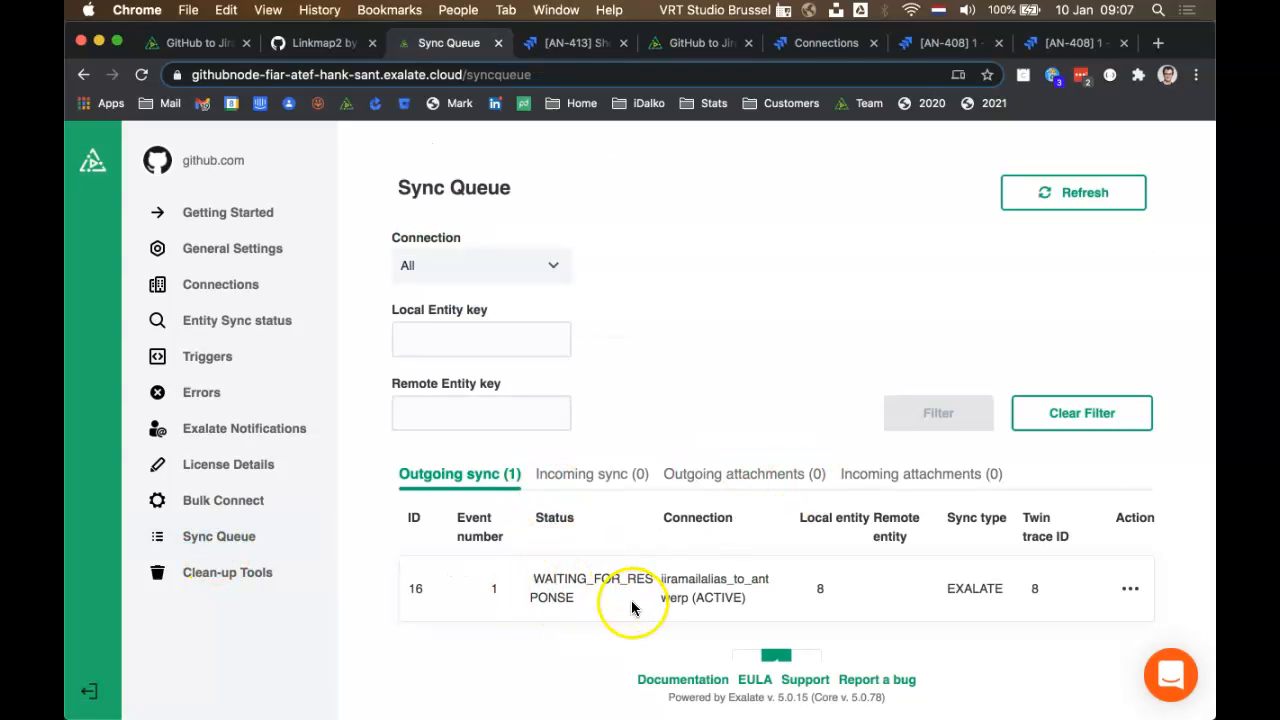
Search the entity sync status for issue 8 in the jira-mailhandler-aliased repository.
left_click(240, 321)
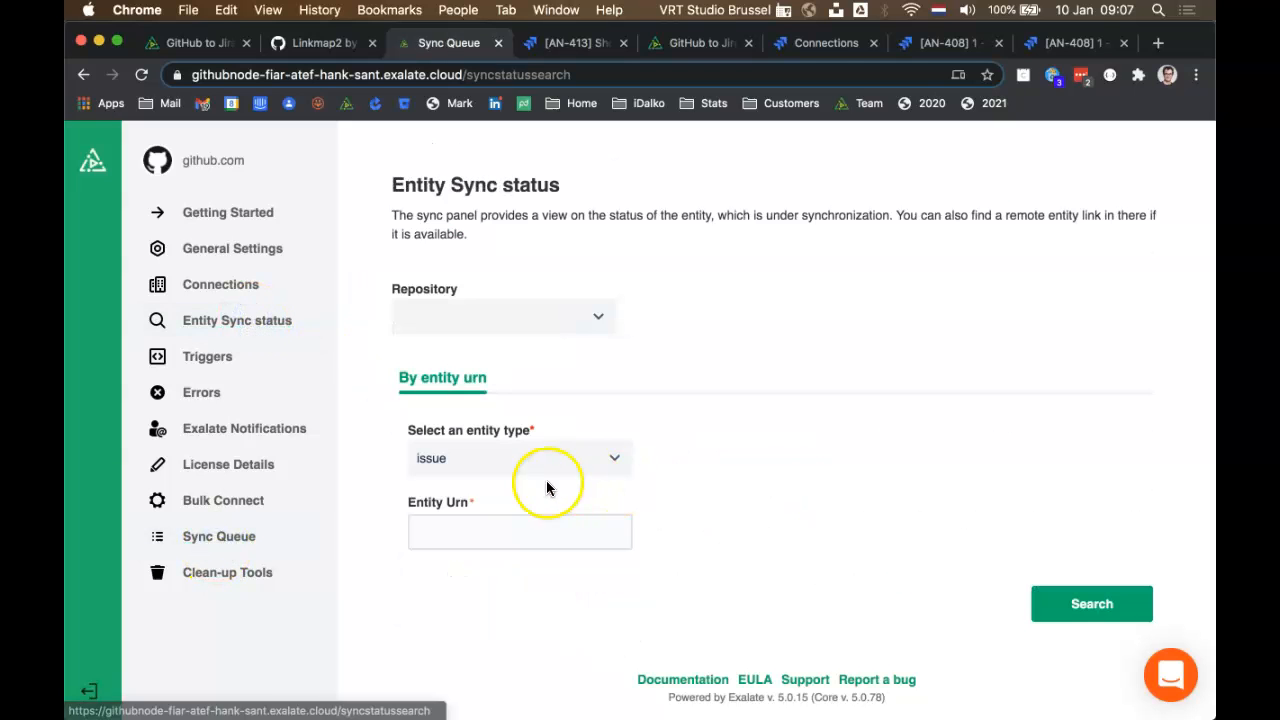
left_click(532, 522)
left_click(513, 322)
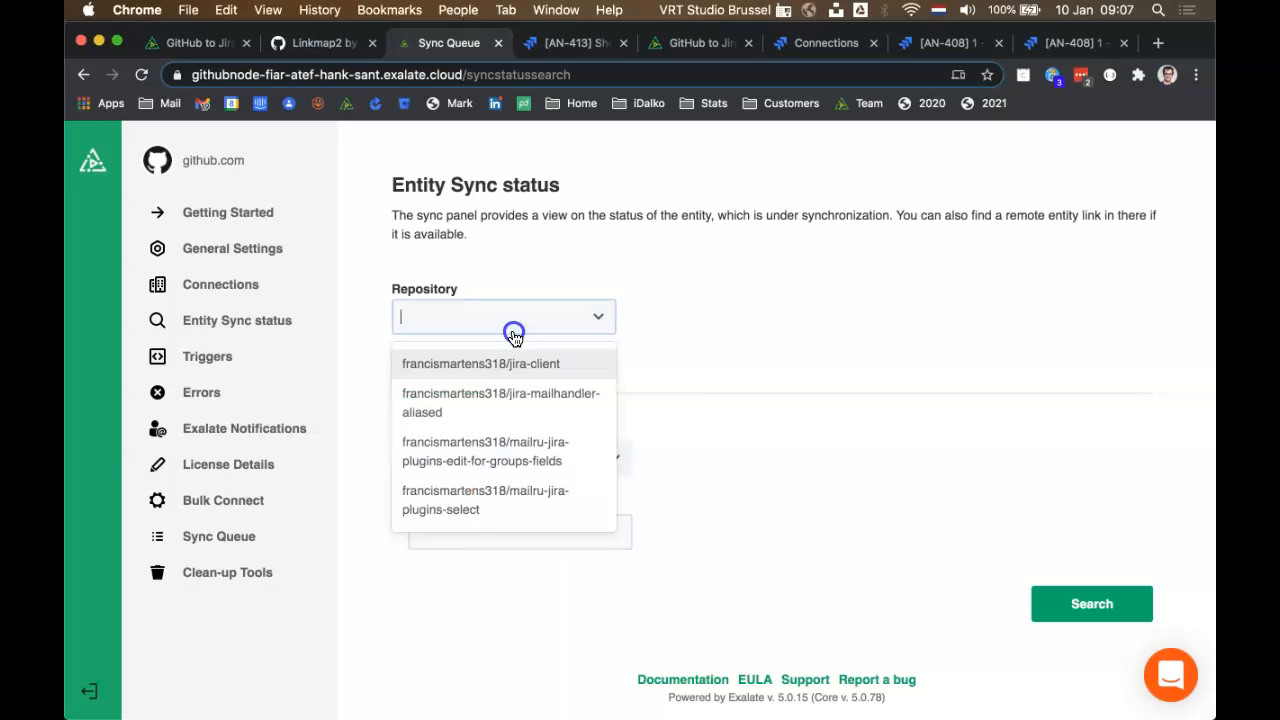
left_click(503, 400)
left_click(508, 526)
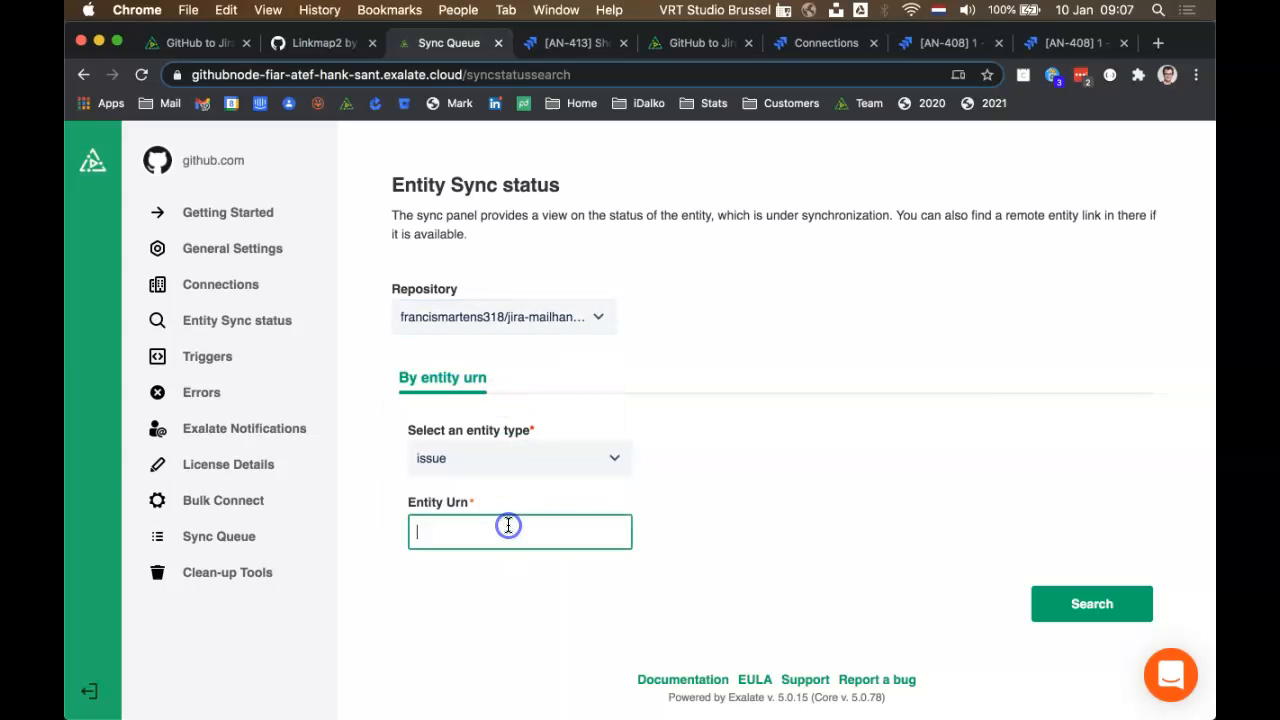
left_click(1105, 605)
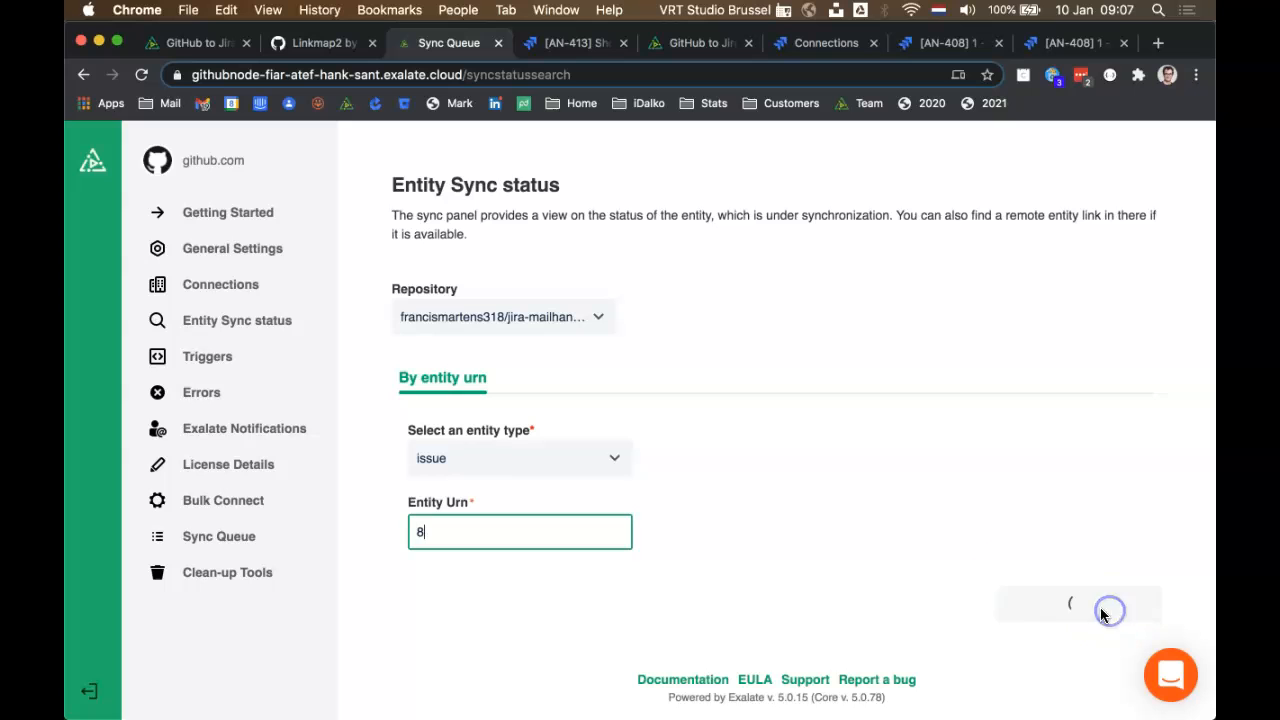
scroll(725, 595, "down", 3)
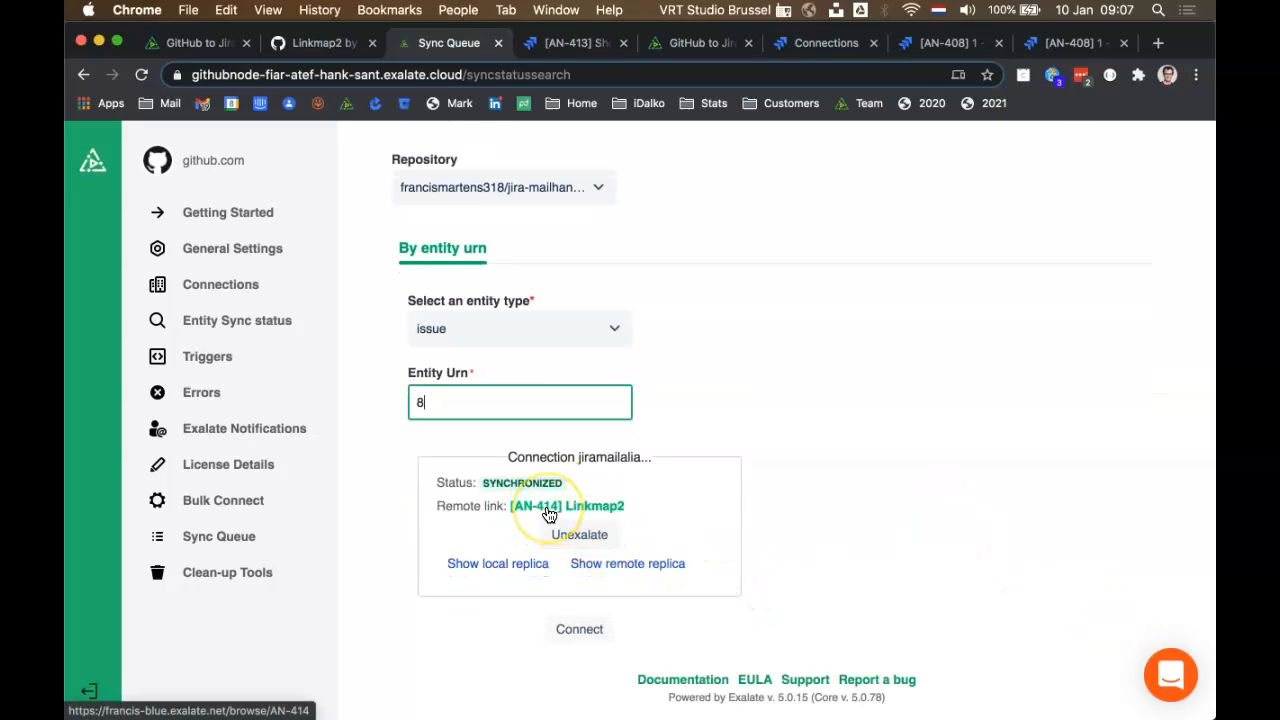
Open the remote Jira issue AN-414 in a new tab, and view AN-413 and AN-414.
right_click(548, 514)
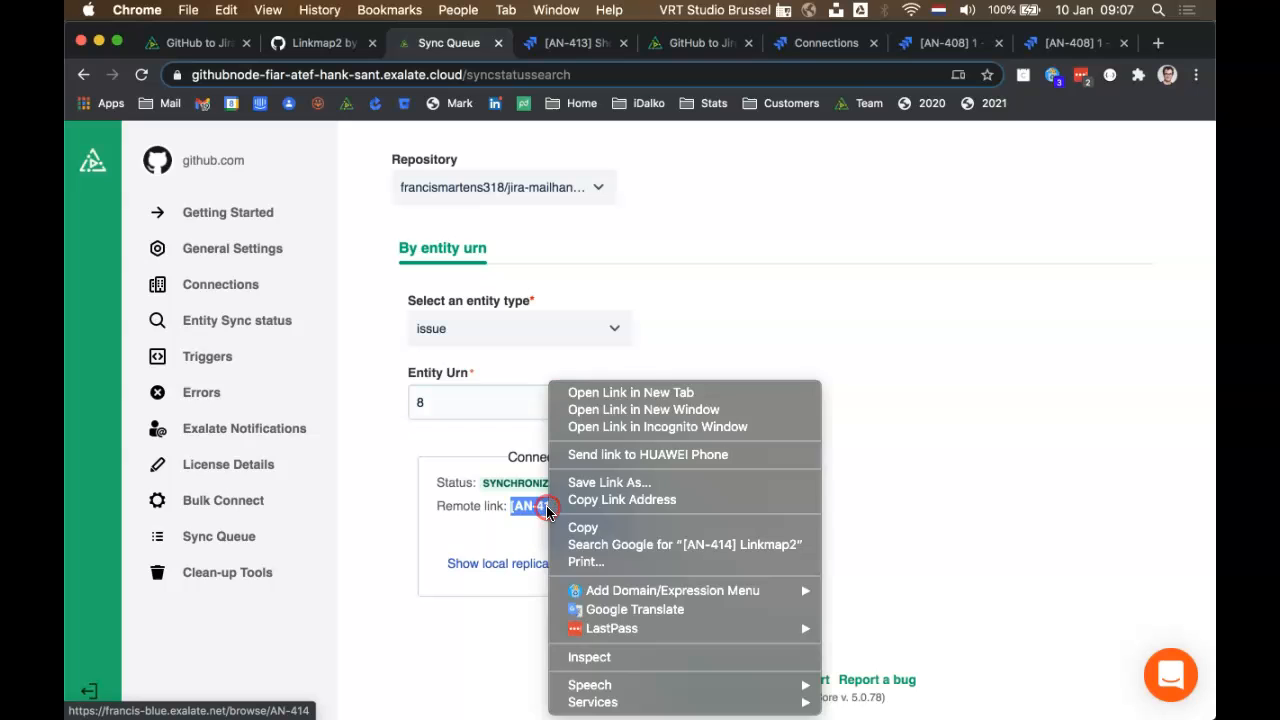
left_click(636, 387)
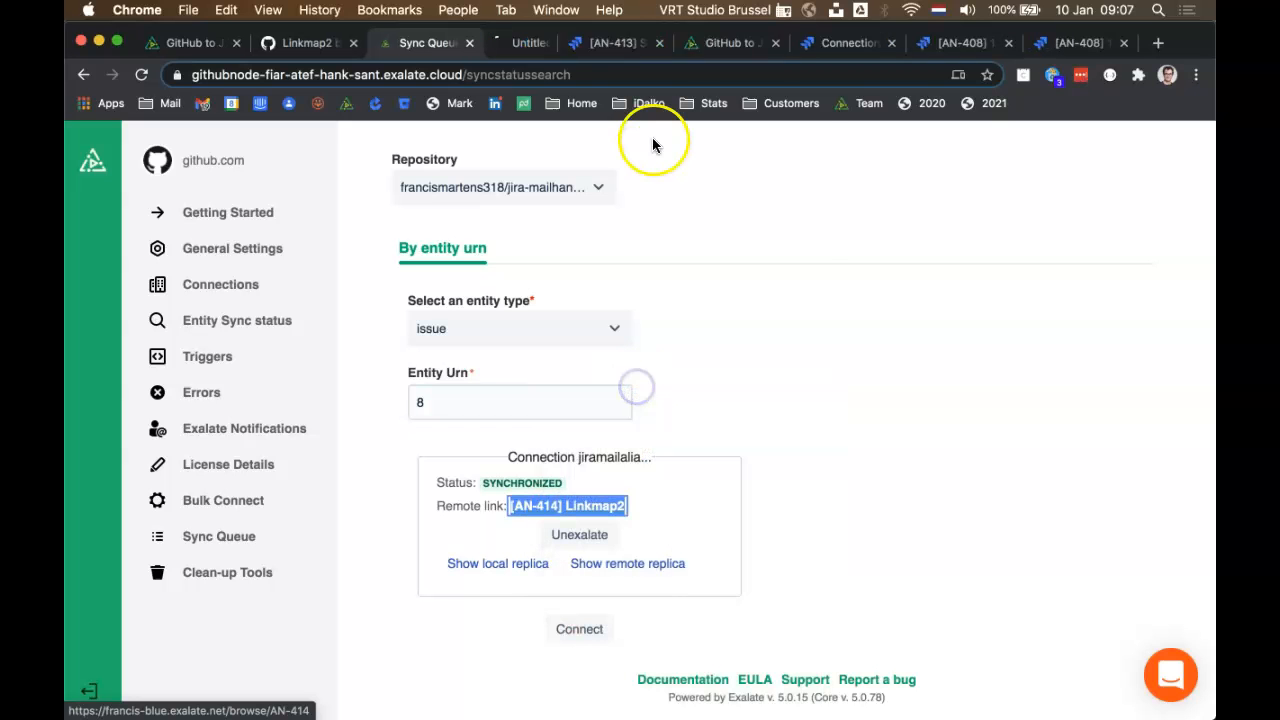
left_click(610, 55)
scroll(484, 446, "up", 5)
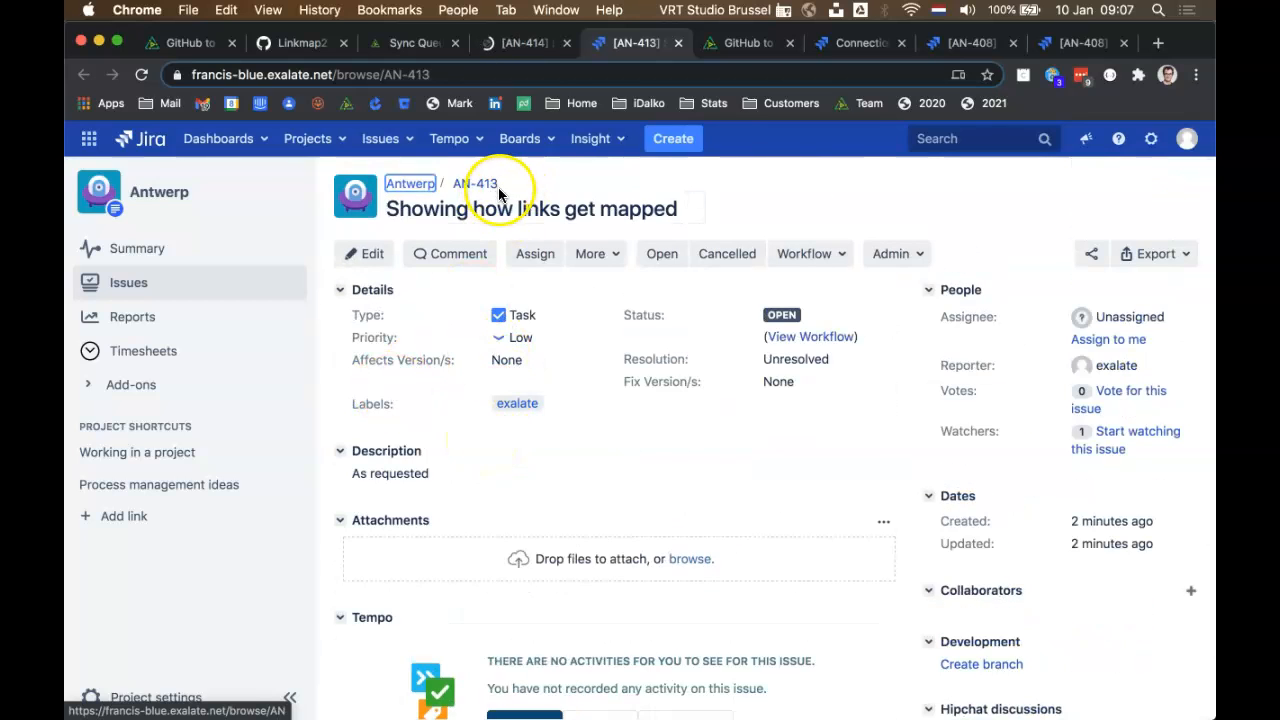
left_click(527, 58)
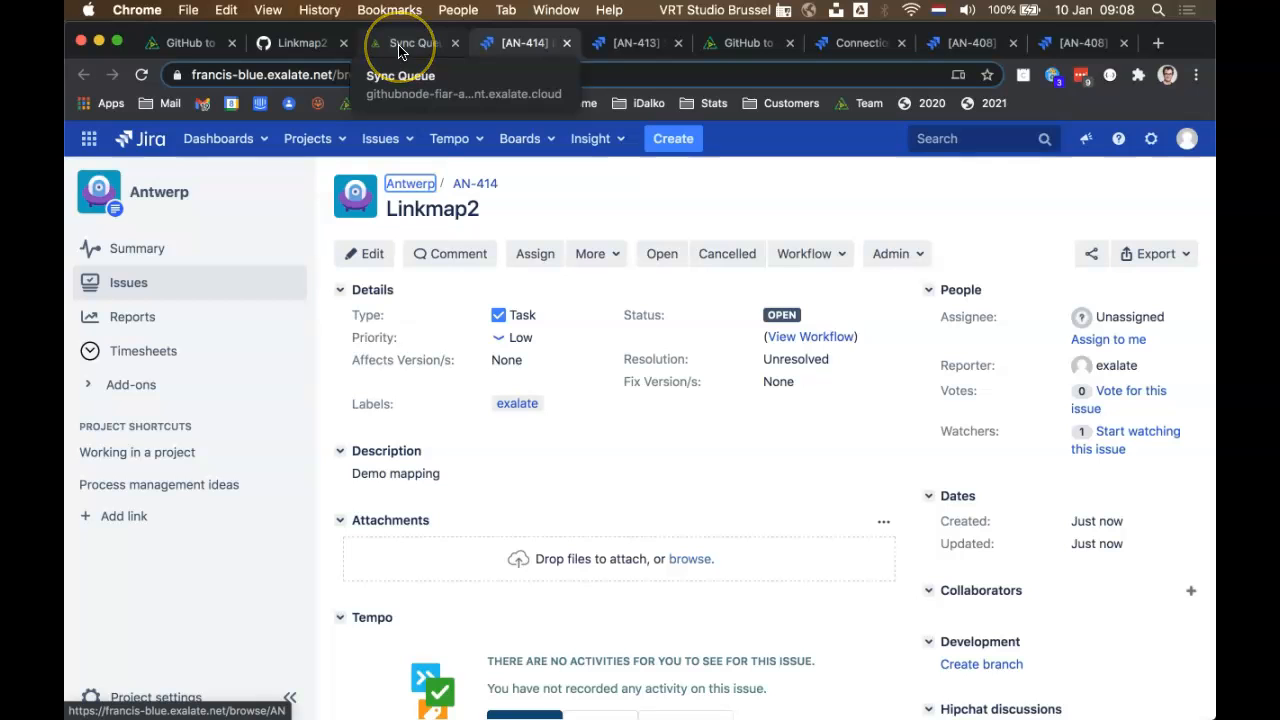
Return to GitHub and open issue #7, "Showing how links get mapped", from the repository's issue list.
left_click(286, 43)
scroll(273, 365, "up", 10)
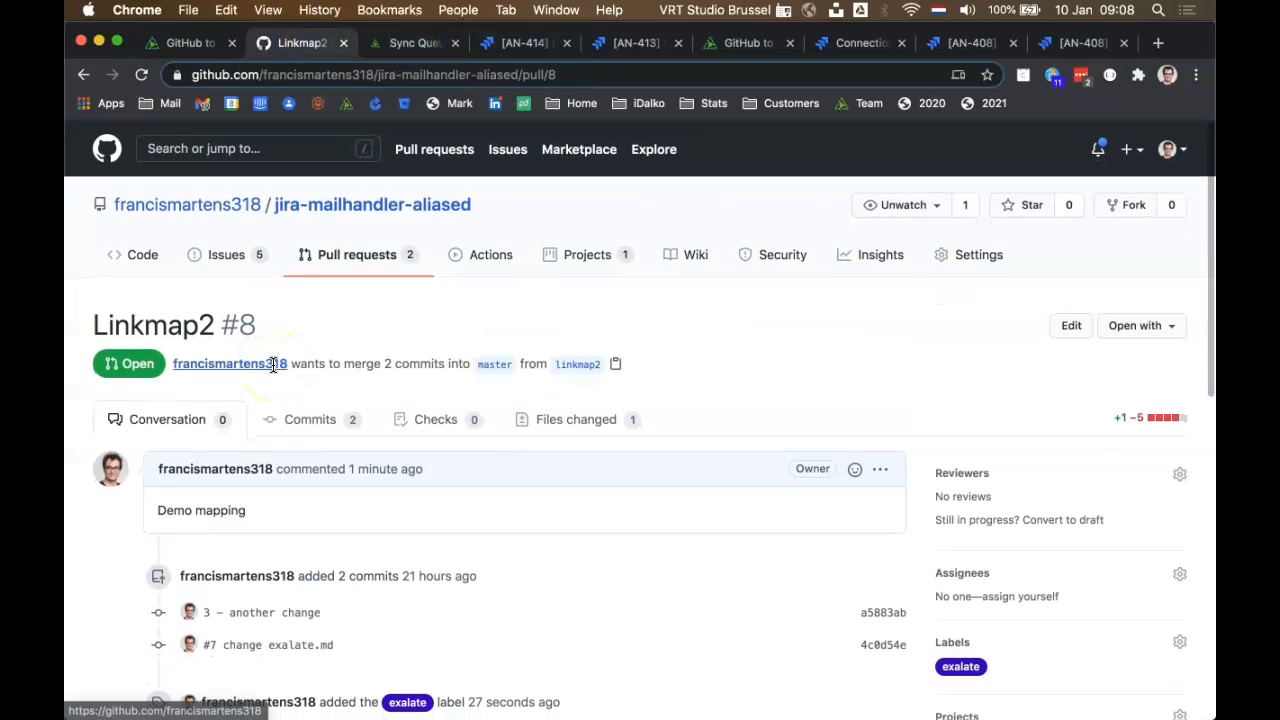
left_click(245, 260)
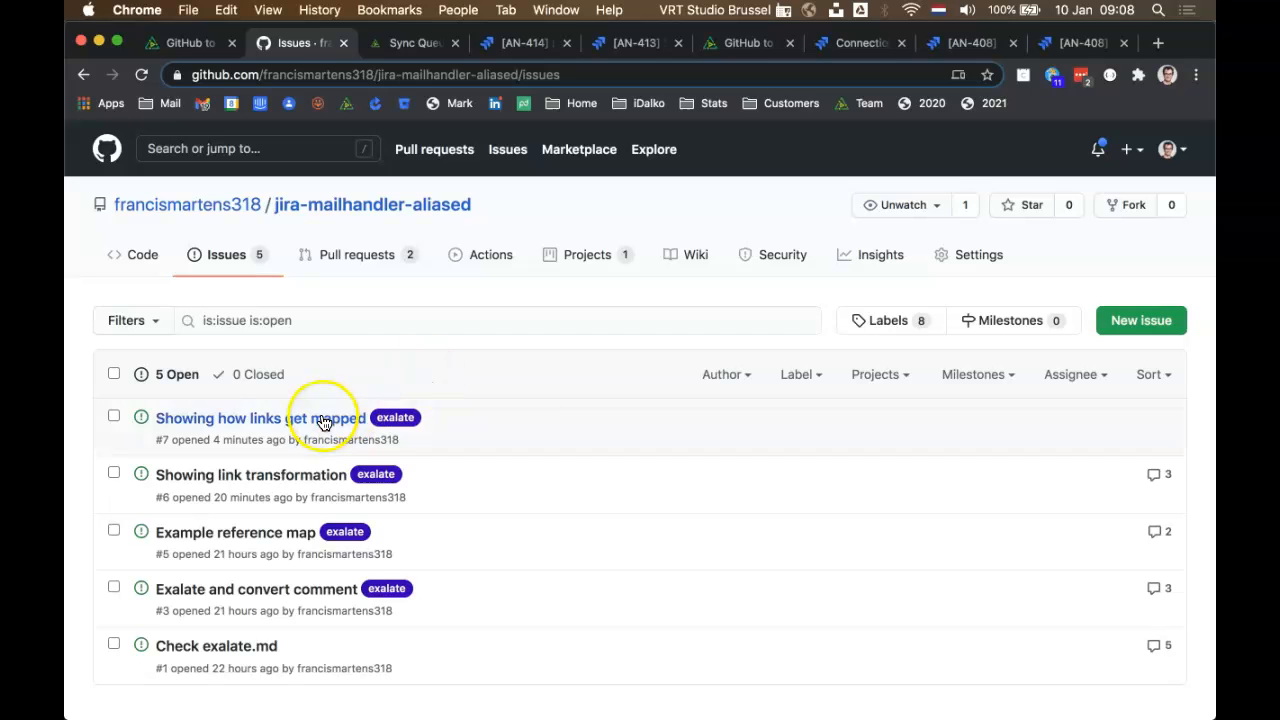
left_click(320, 422)
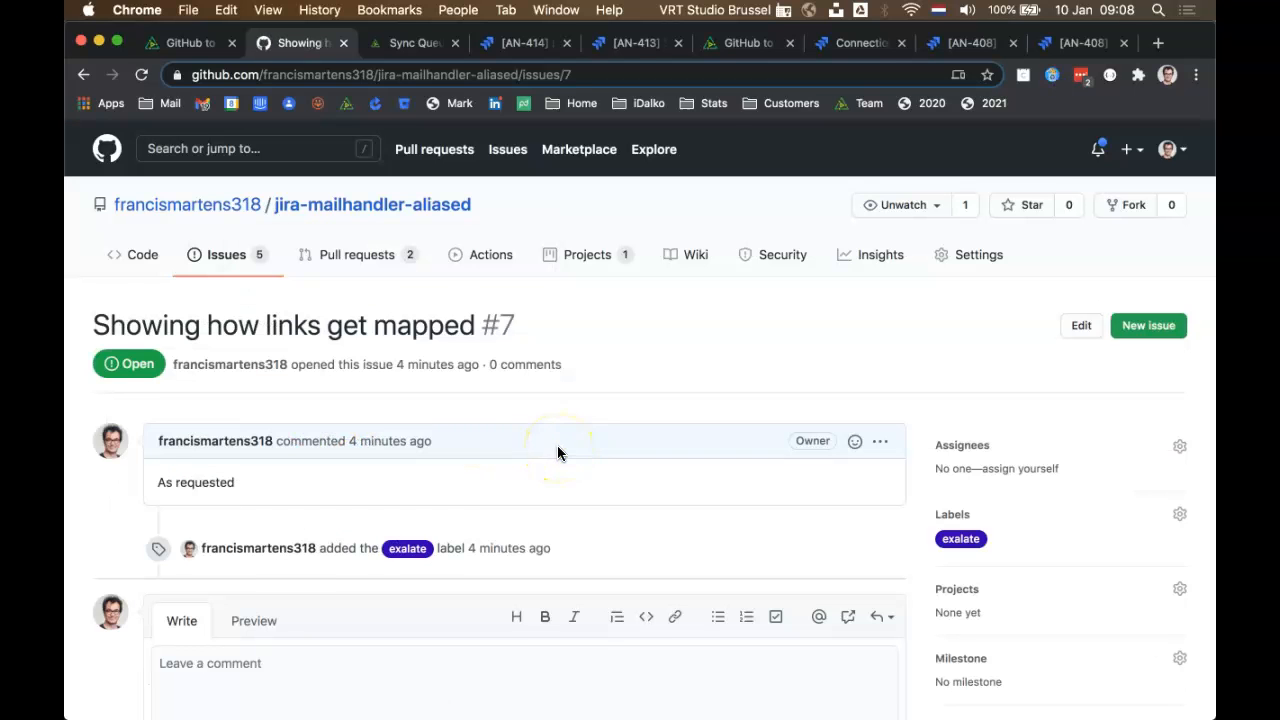
Post the comment "Pull request is detailed in #8" on the issue, with #8 as a reference to the pull request.
scroll(557, 447, "down", 3)
left_click(406, 482)
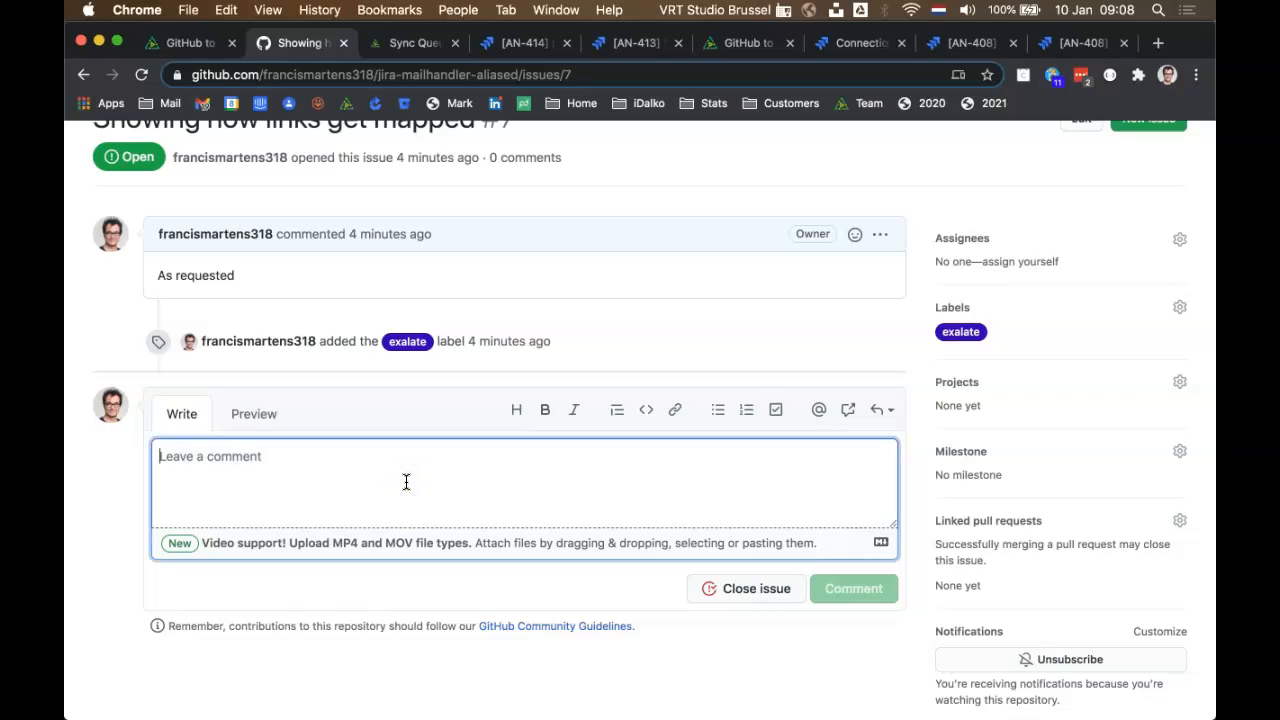
type("Pull request is detailed in")
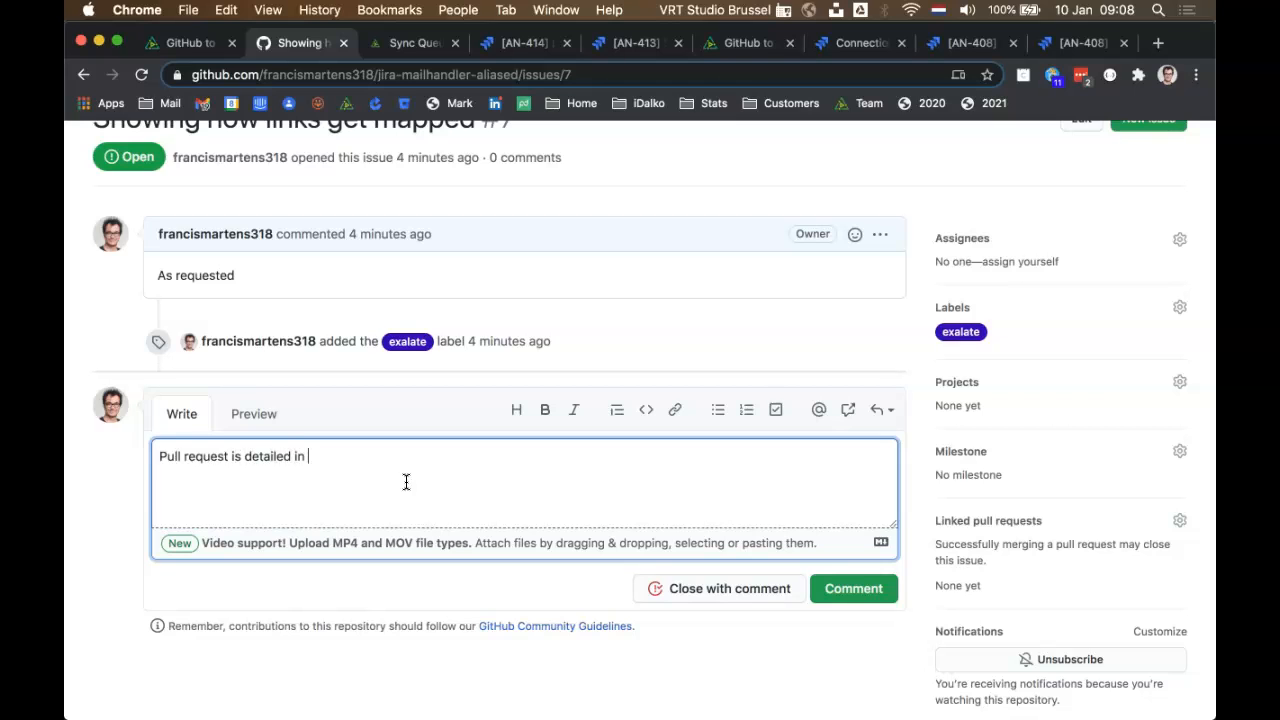
left_click(848, 409)
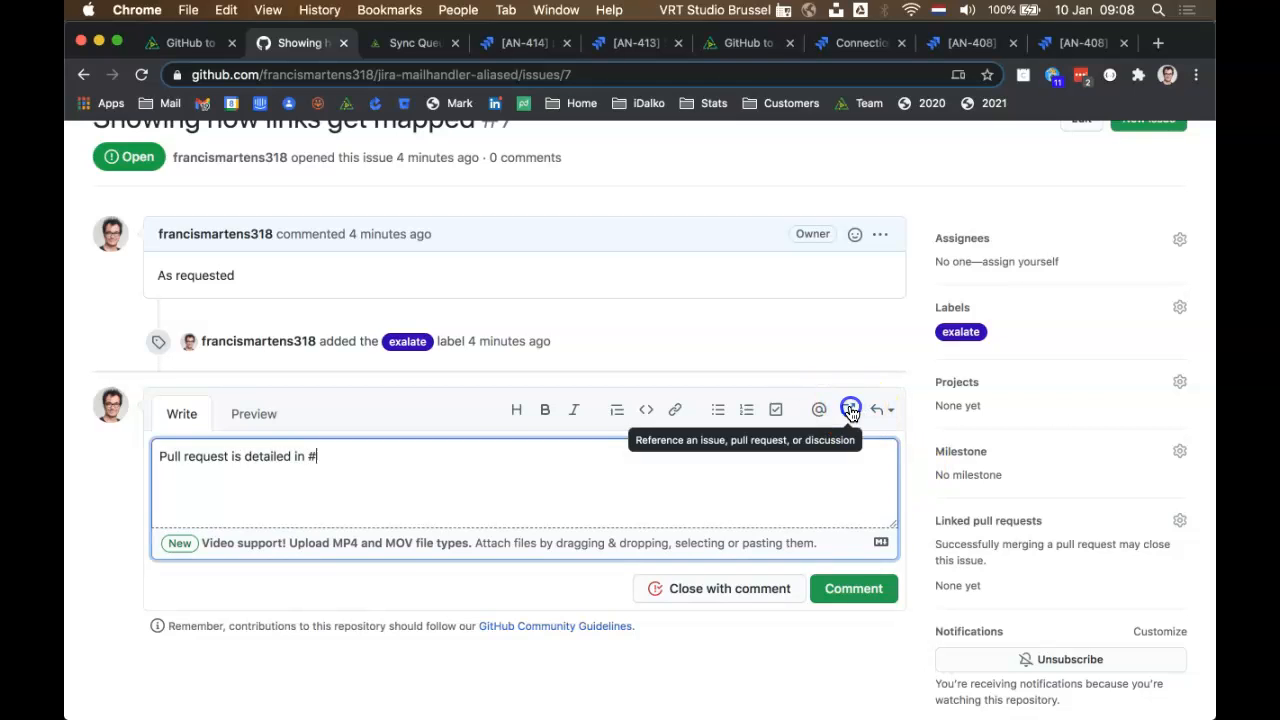
left_click(425, 482)
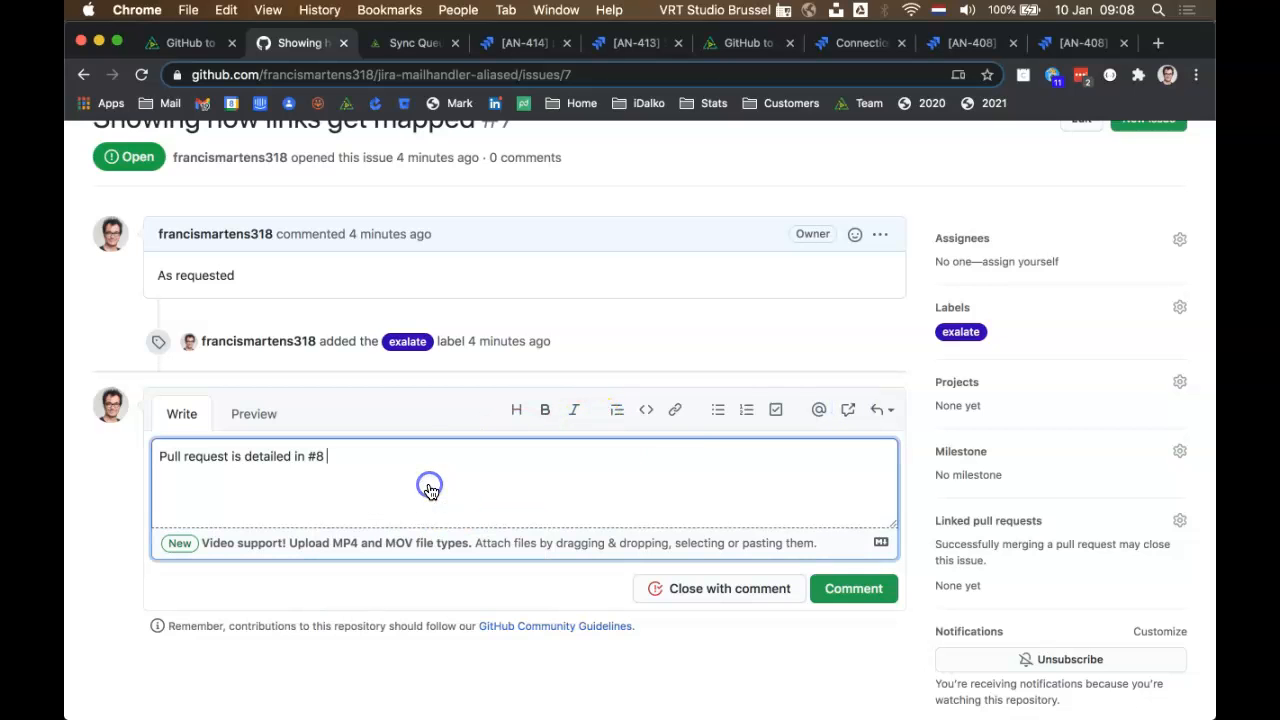
left_click(850, 590)
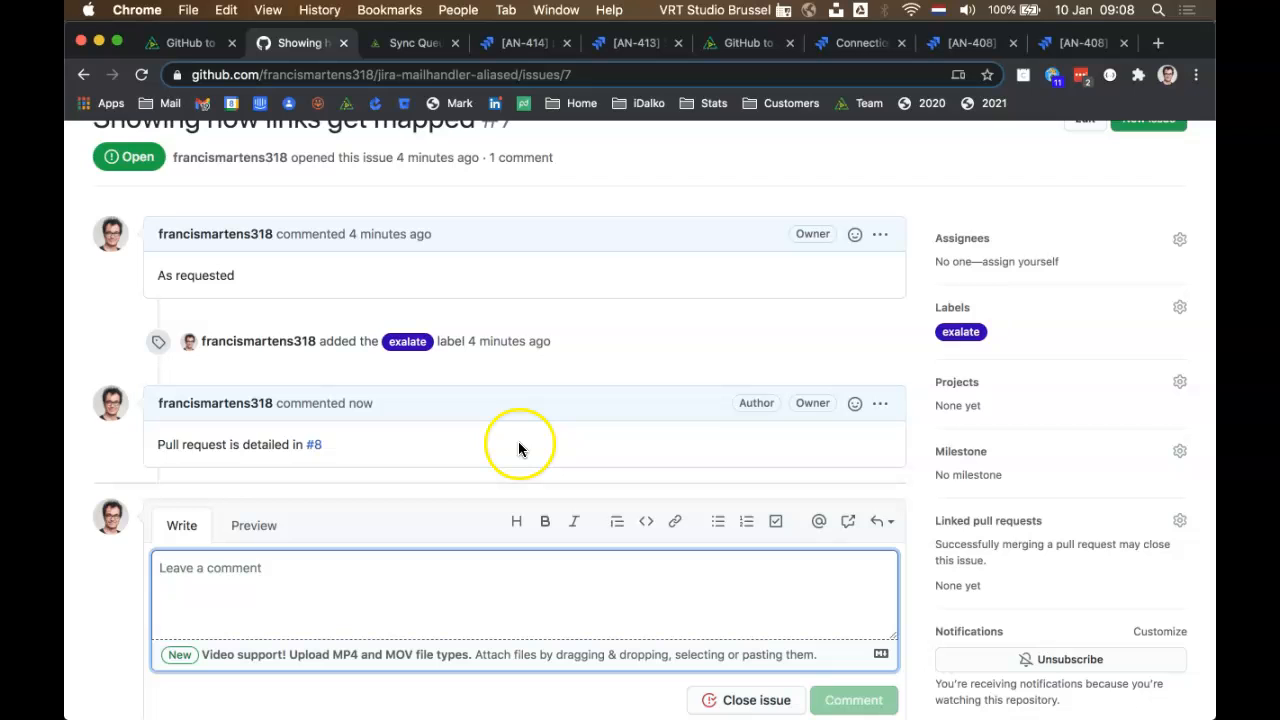
Check the sync queue on the GitHub Exalate node, and reload Jira issue AN-413 to examine its synced comment.
left_click(428, 43)
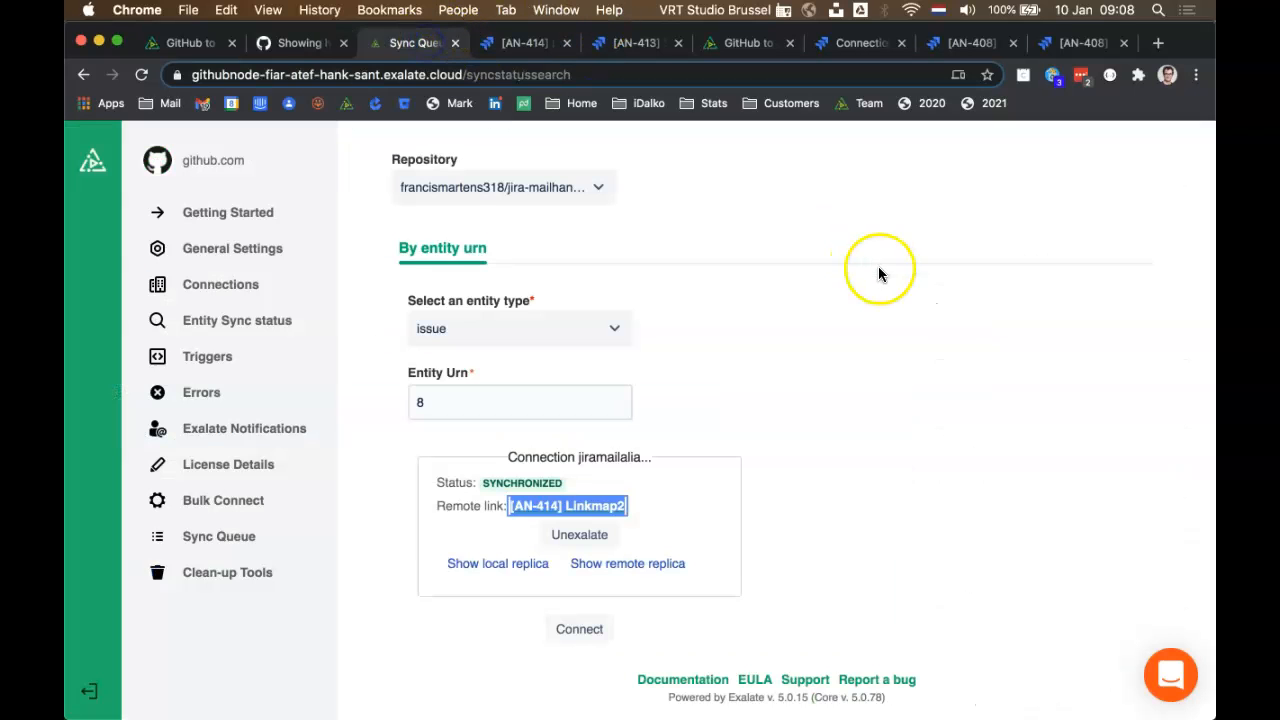
left_click(212, 540)
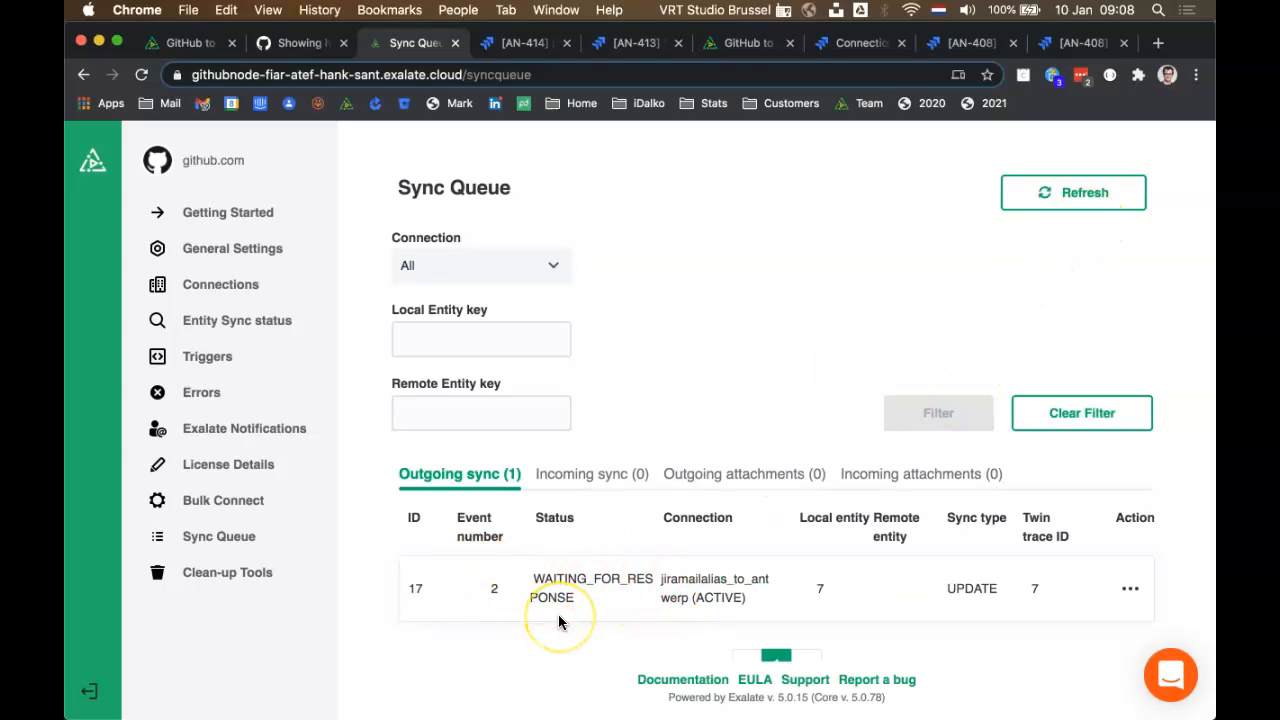
left_click(630, 45)
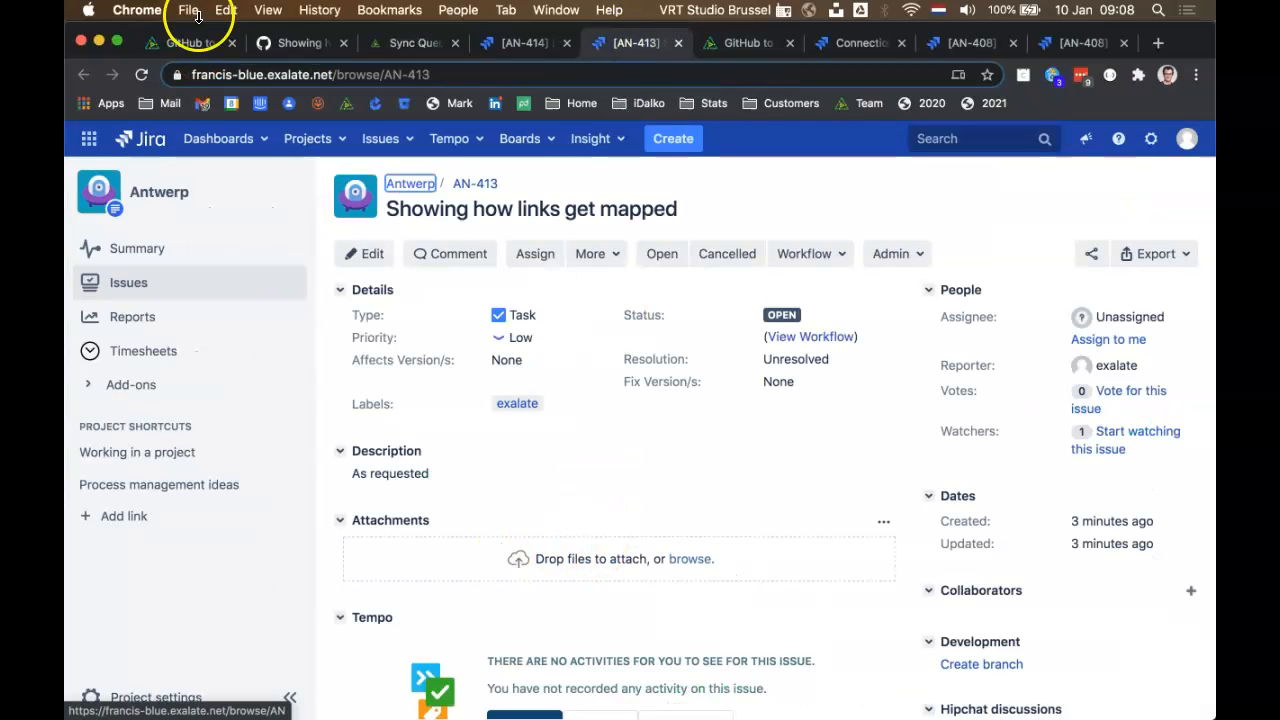
left_click(290, 697)
left_click(141, 76)
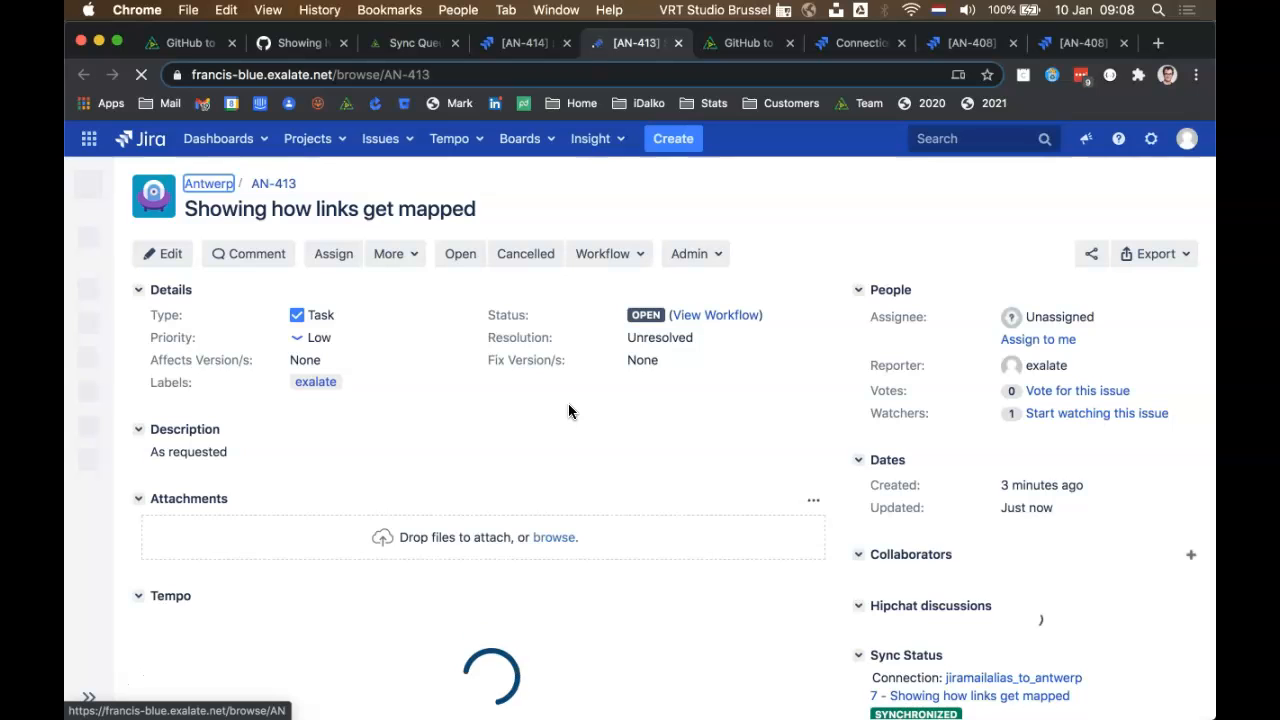
scroll(568, 410, "down", 3)
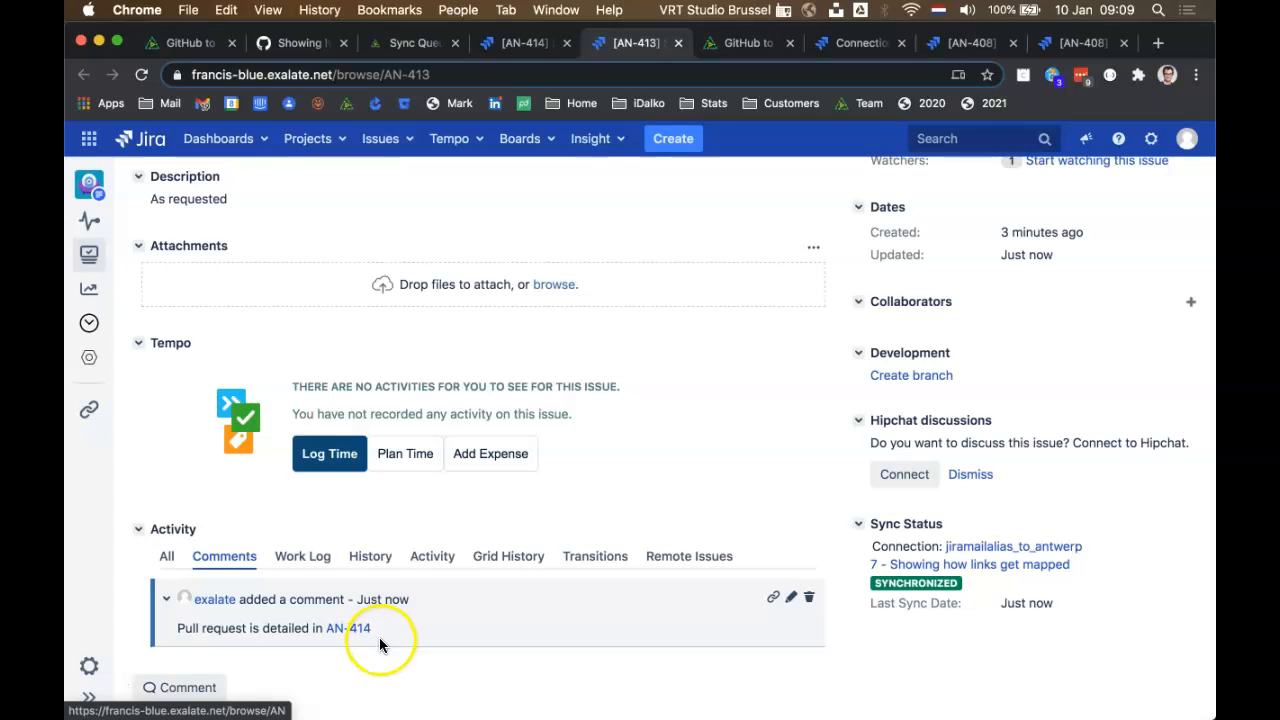
Compare the comment on GitHub issue #7 with the synced comment on Jira issue AN-413.
left_click(301, 44)
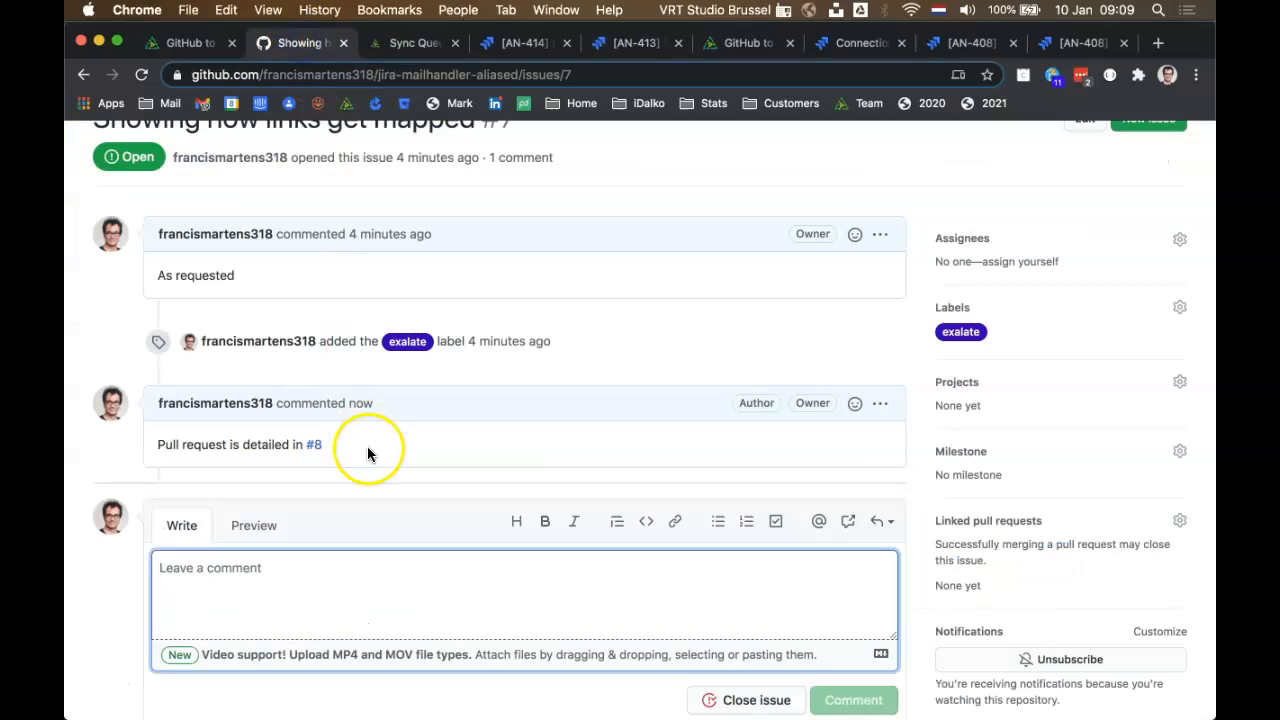
scroll(319, 461, "up", 2)
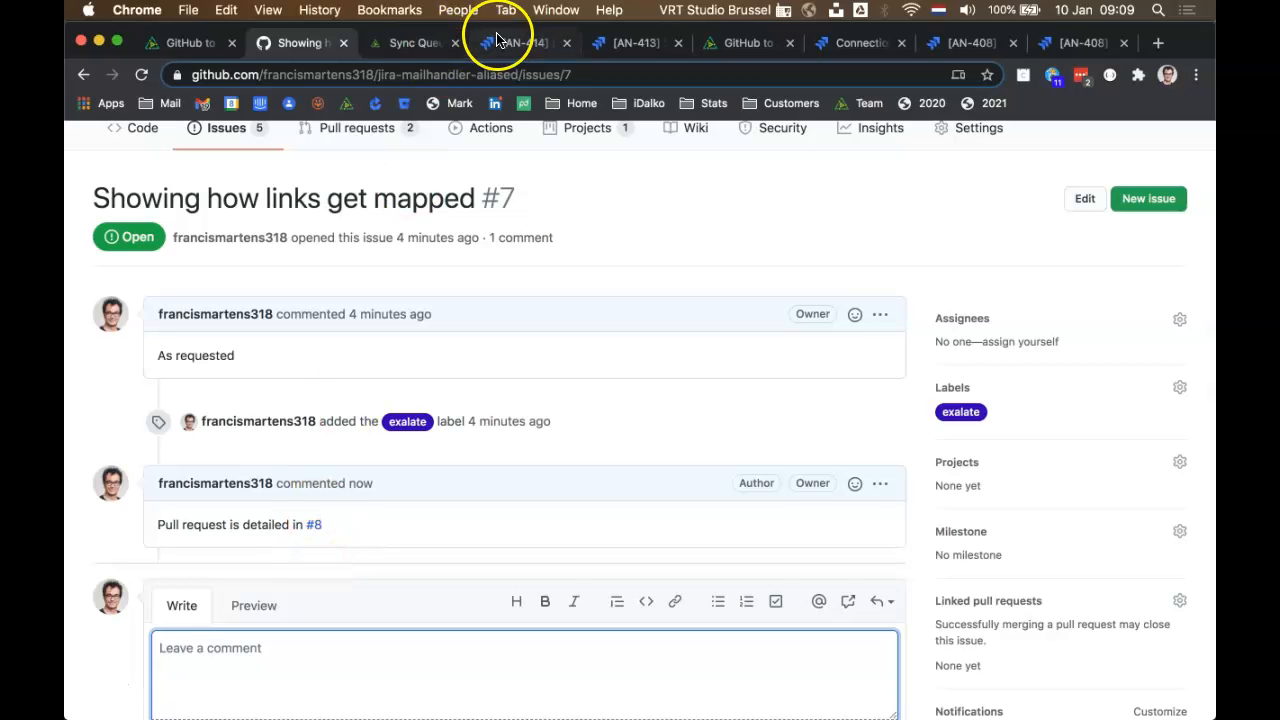
left_click(592, 43)
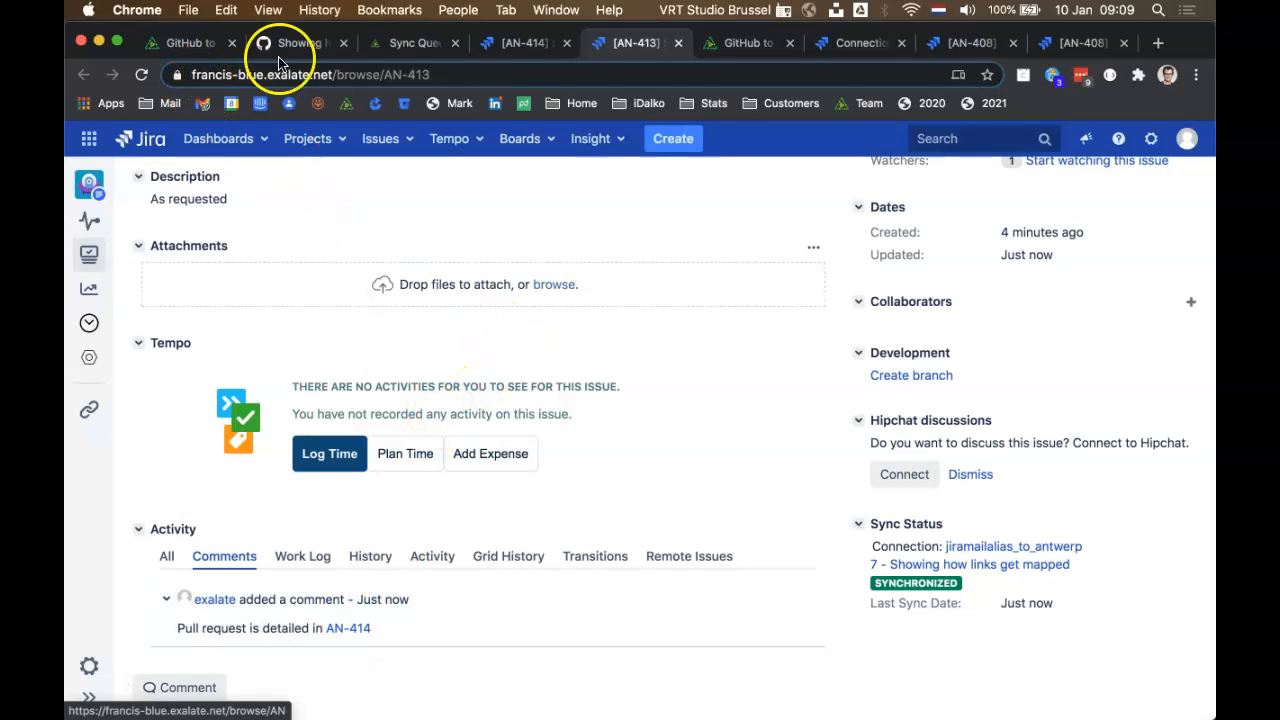
Open the jiramailalias_to_antwerp connection on the GitHub Exalate node and review its outgoing and incoming sync rules.
left_click(405, 43)
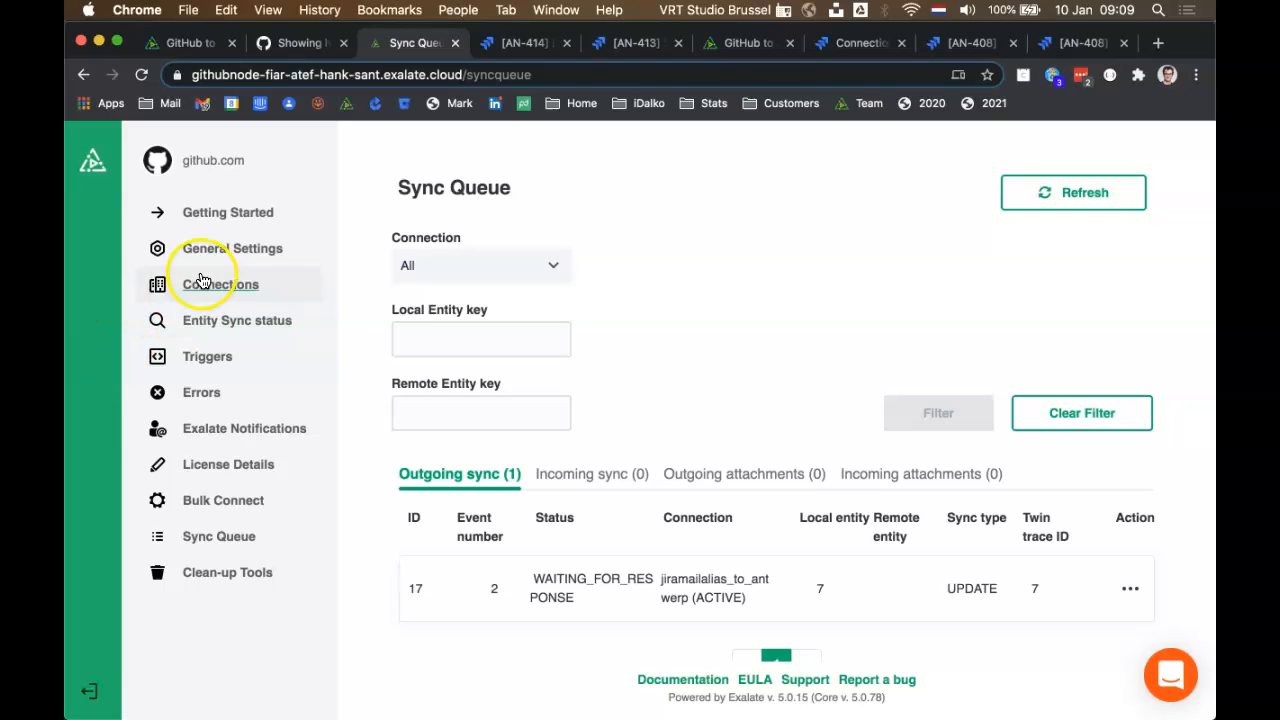
left_click(232, 282)
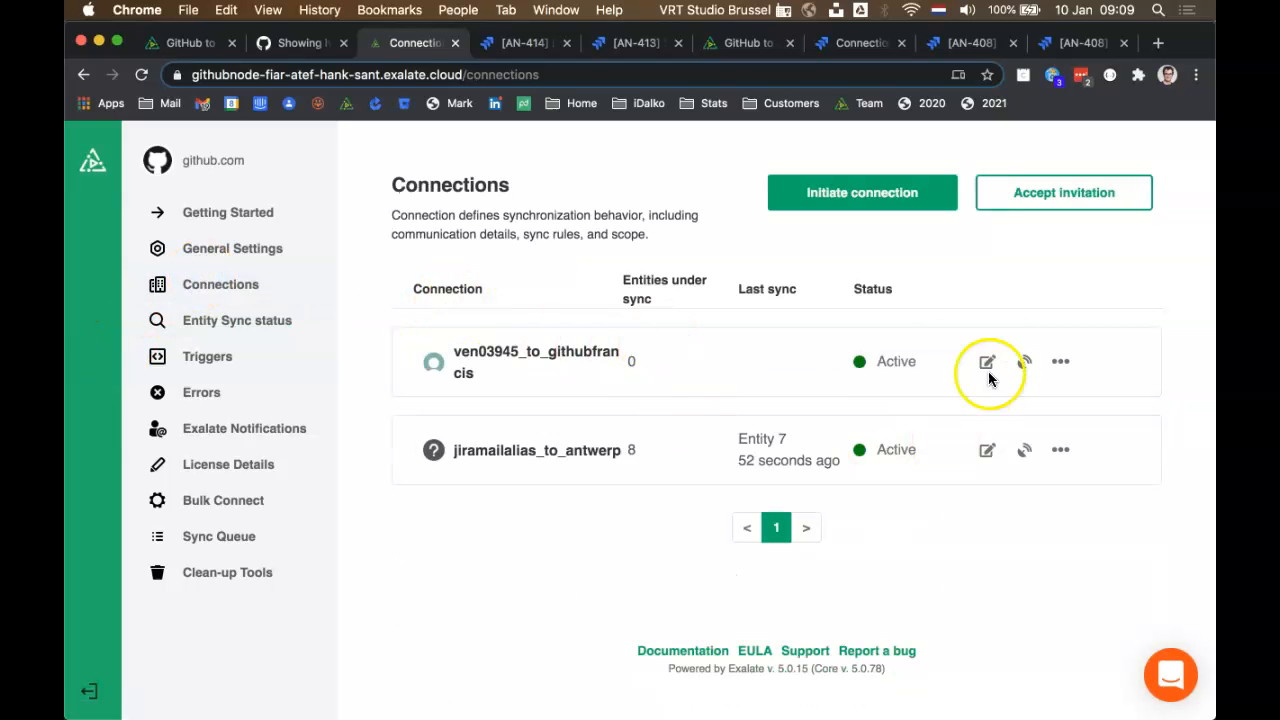
left_click(988, 463)
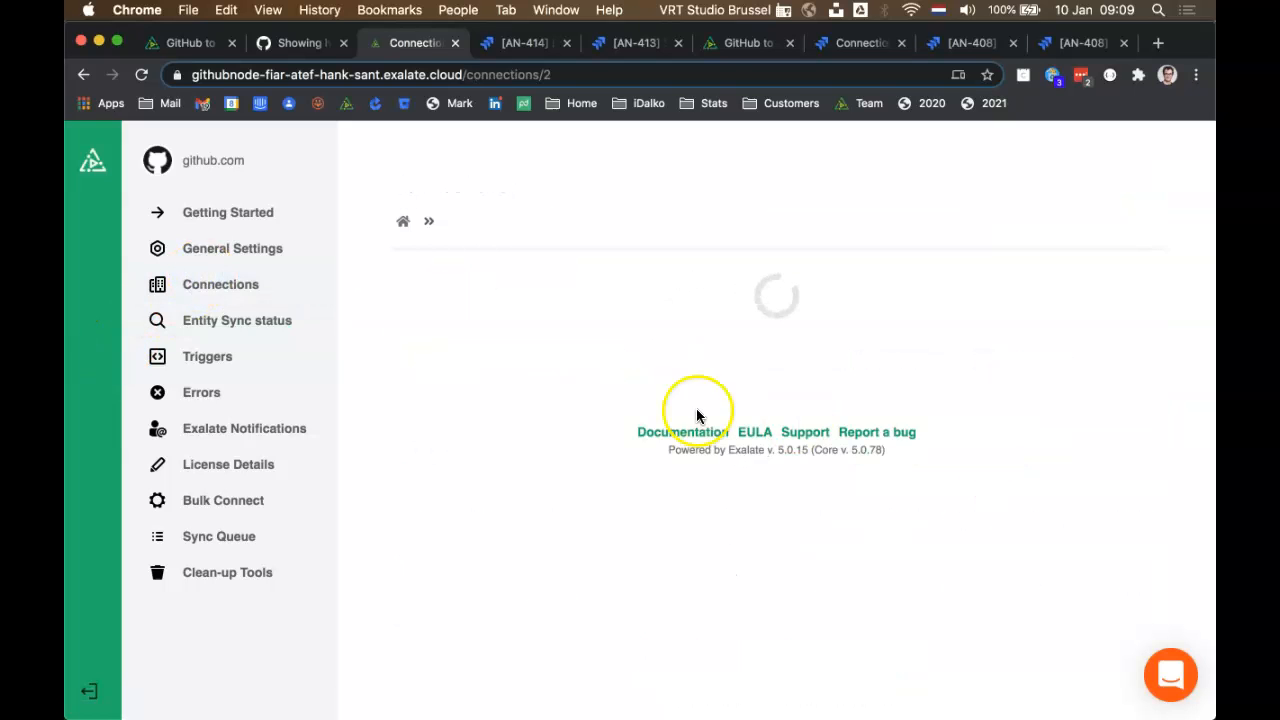
scroll(645, 399, "down", 5)
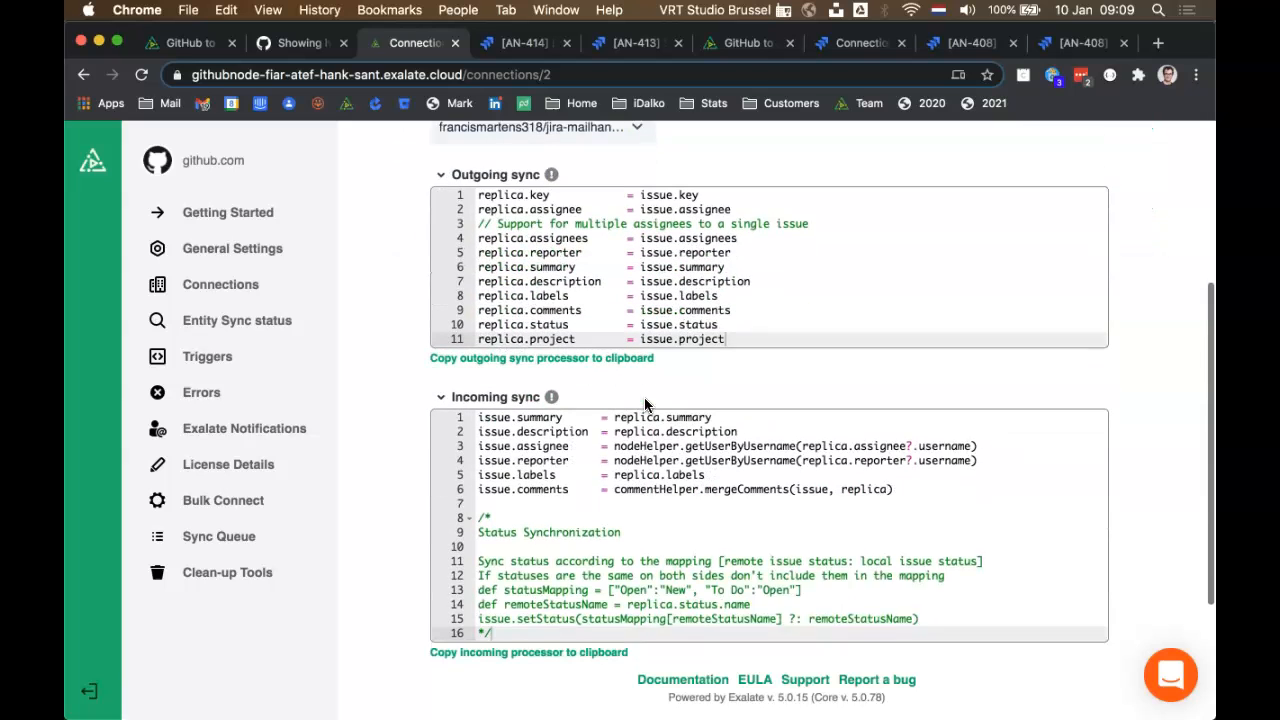
scroll(644, 397, "up", 5)
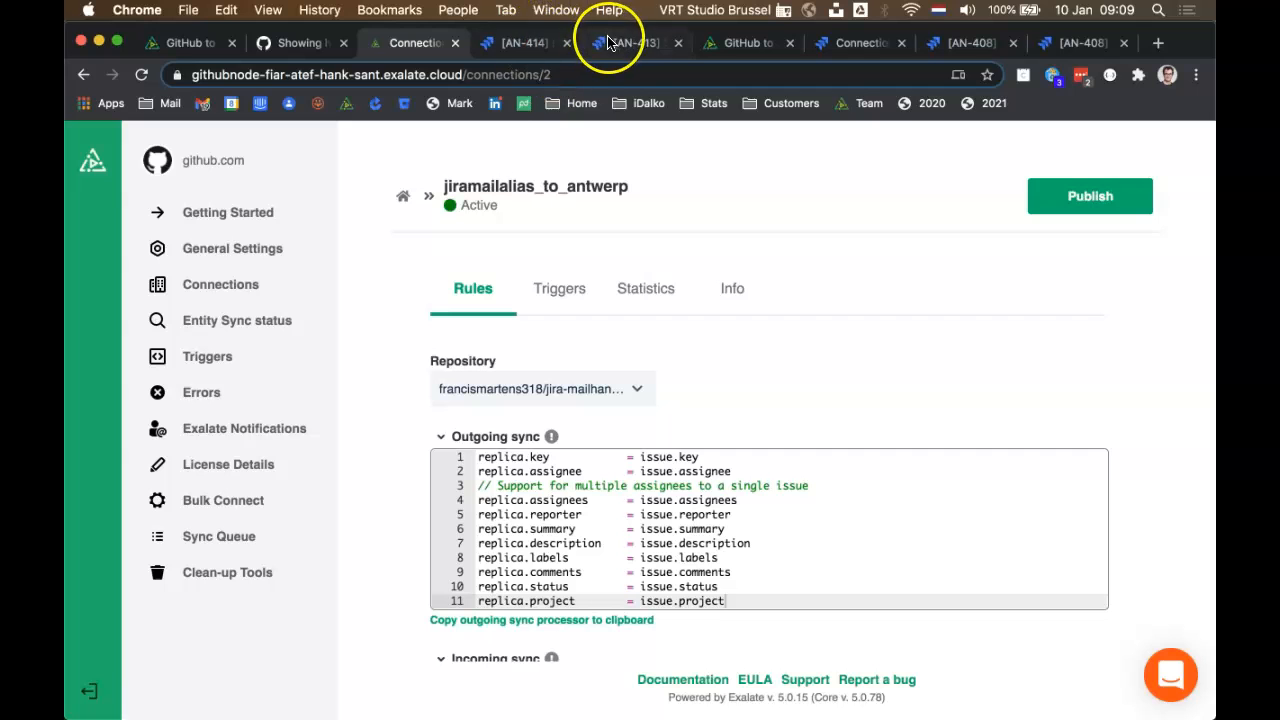
Open the jiramailalias_to_antwerp connection in Jira's Exalate administration and show the comment handling in its incoming sync script.
left_click(817, 55)
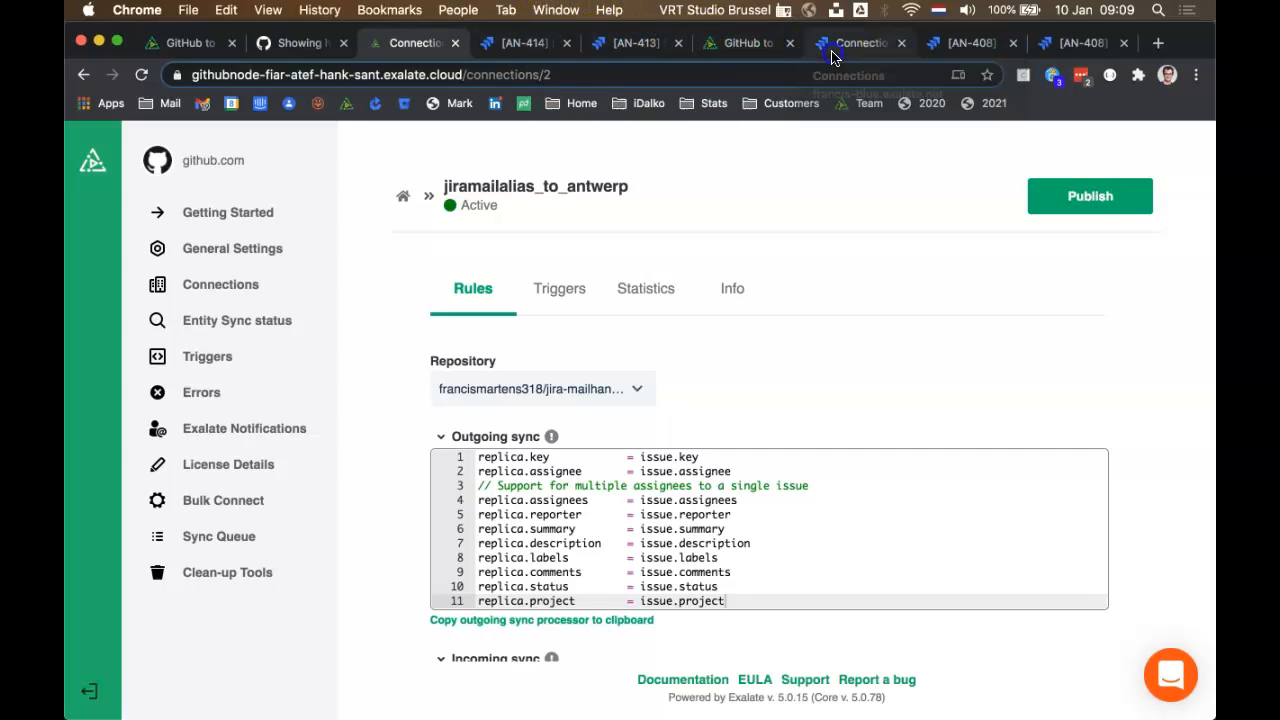
scroll(286, 397, "up", 10)
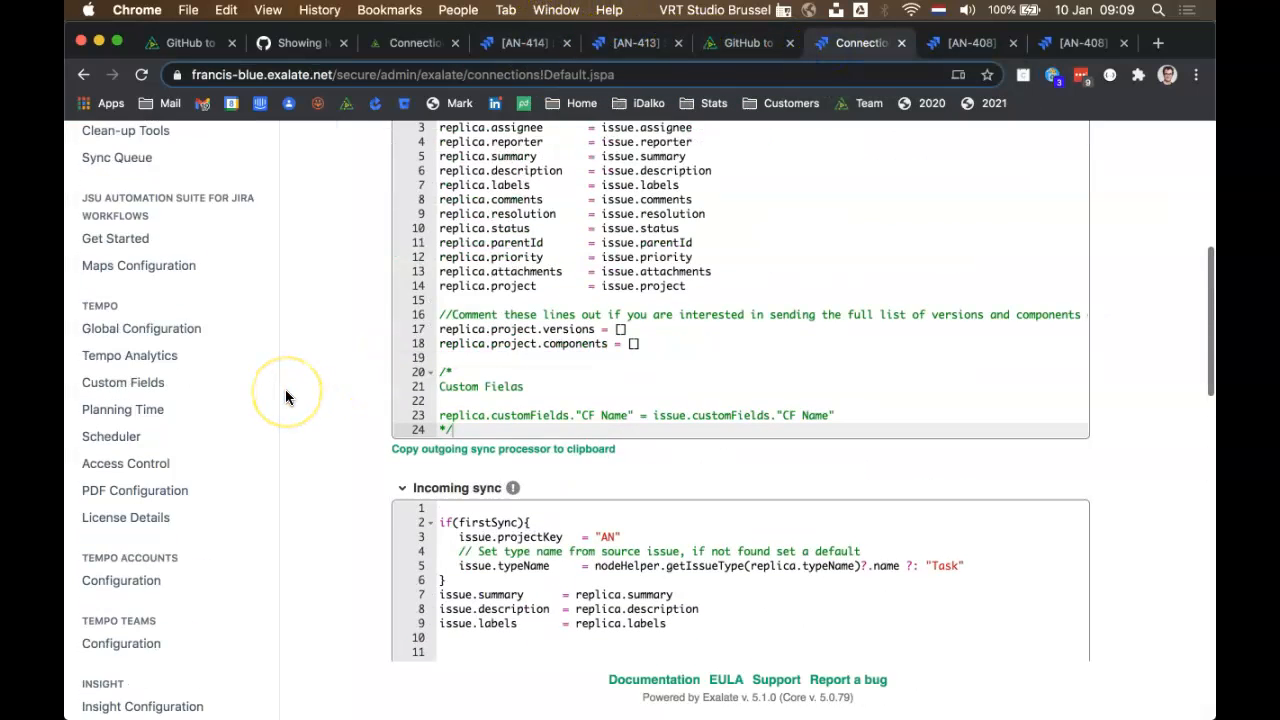
left_click(165, 425)
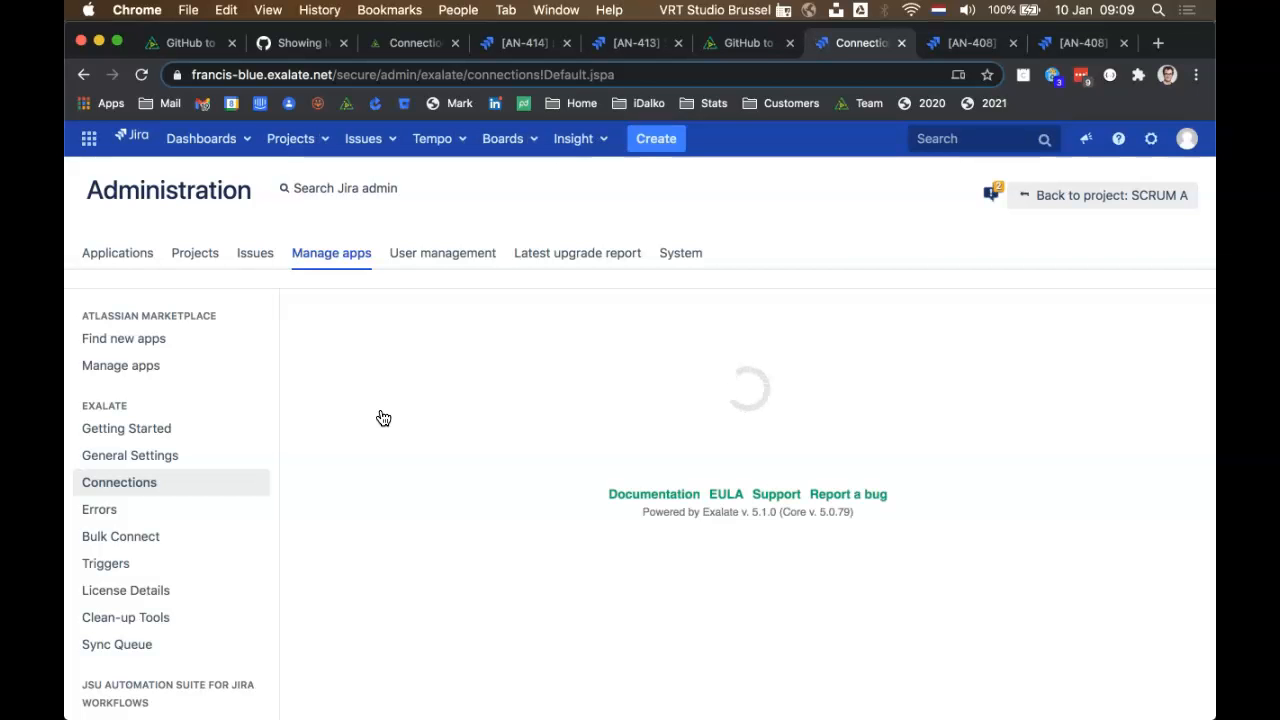
scroll(383, 418, "down", 5)
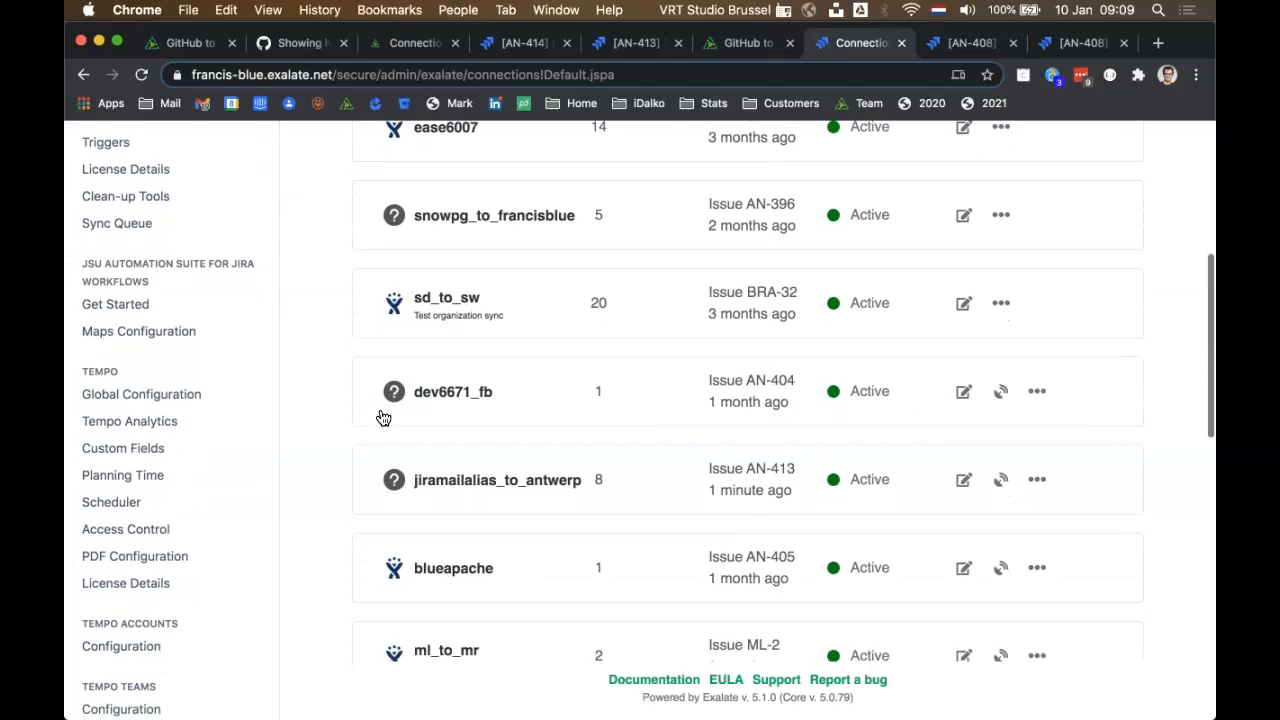
left_click(964, 480)
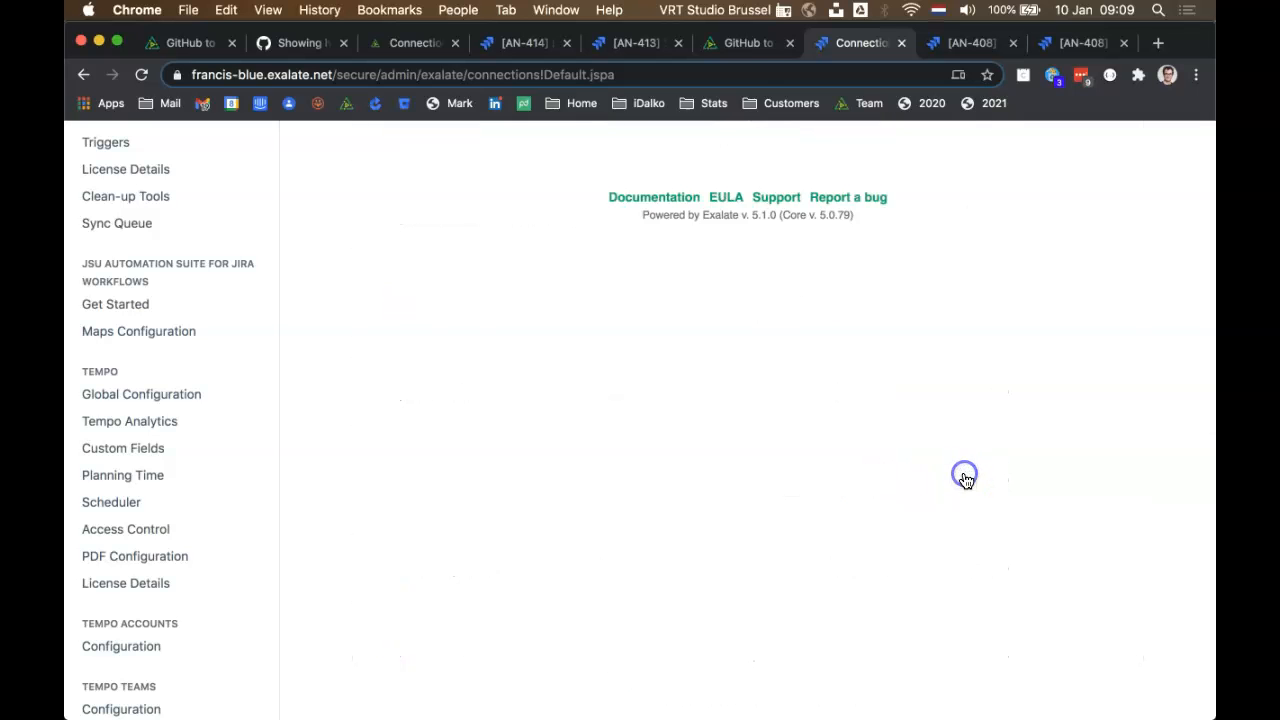
scroll(656, 393, "down", 10)
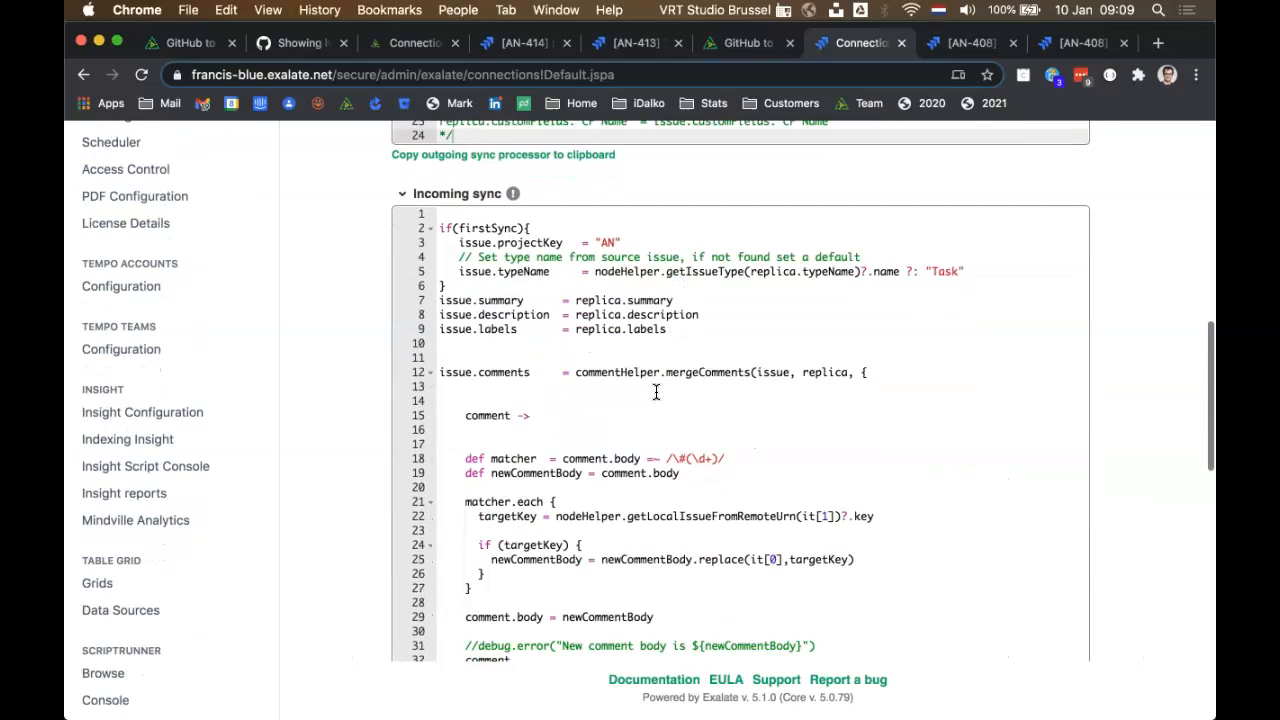
scroll(656, 393, "down", 2)
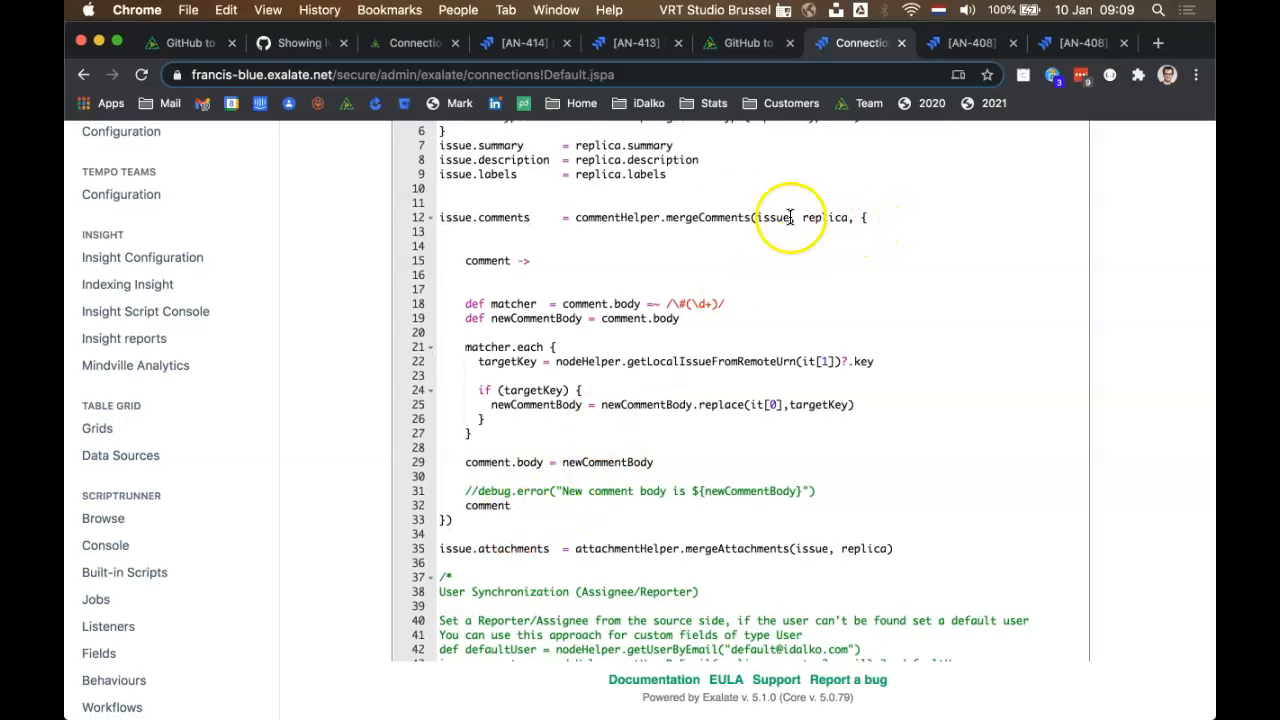
Highlight the closure passed to commentHelper.mergeComments in the incoming sync script, and clear the selection.
left_click(701, 219)
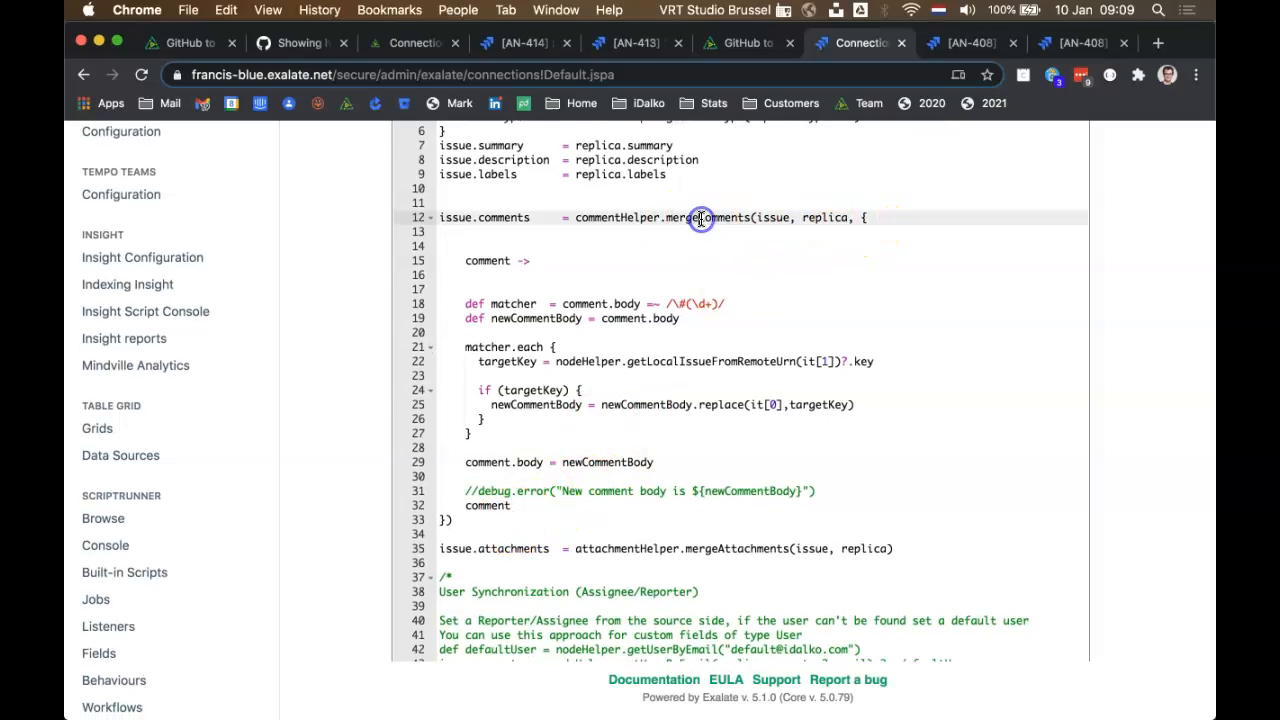
left_click(855, 217)
left_click_drag(856, 217, 451, 521)
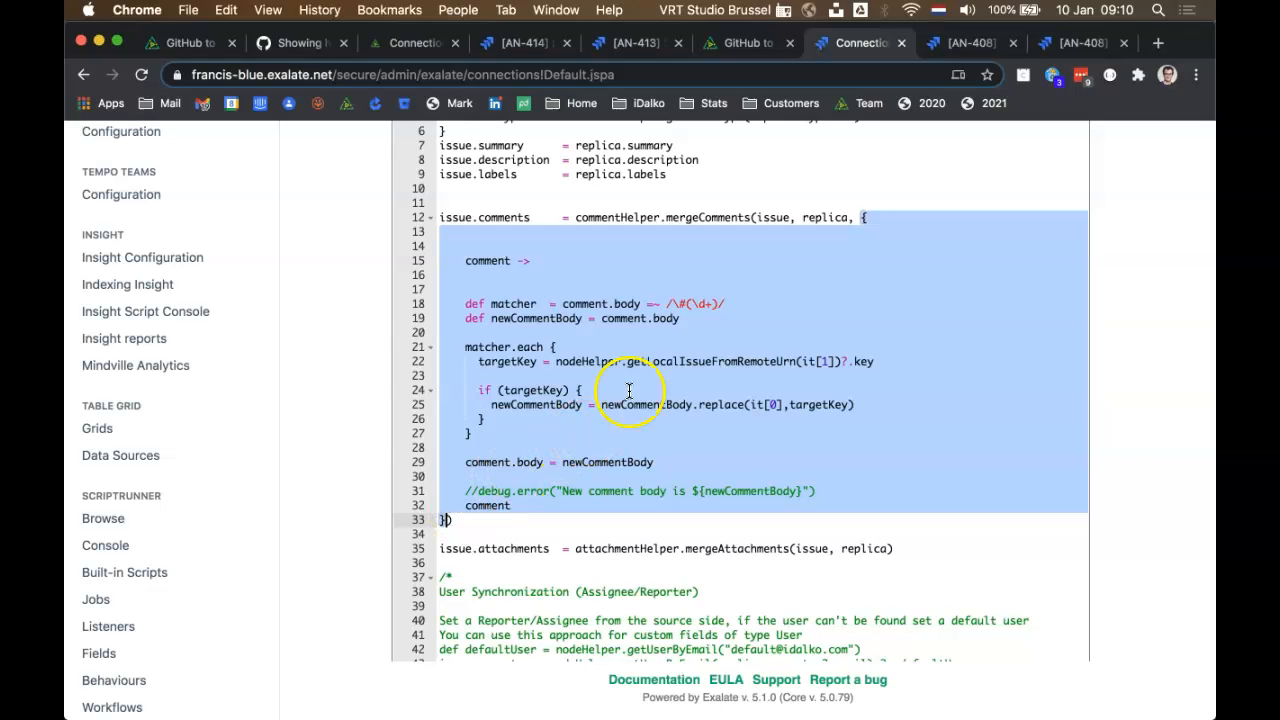
left_click(794, 420)
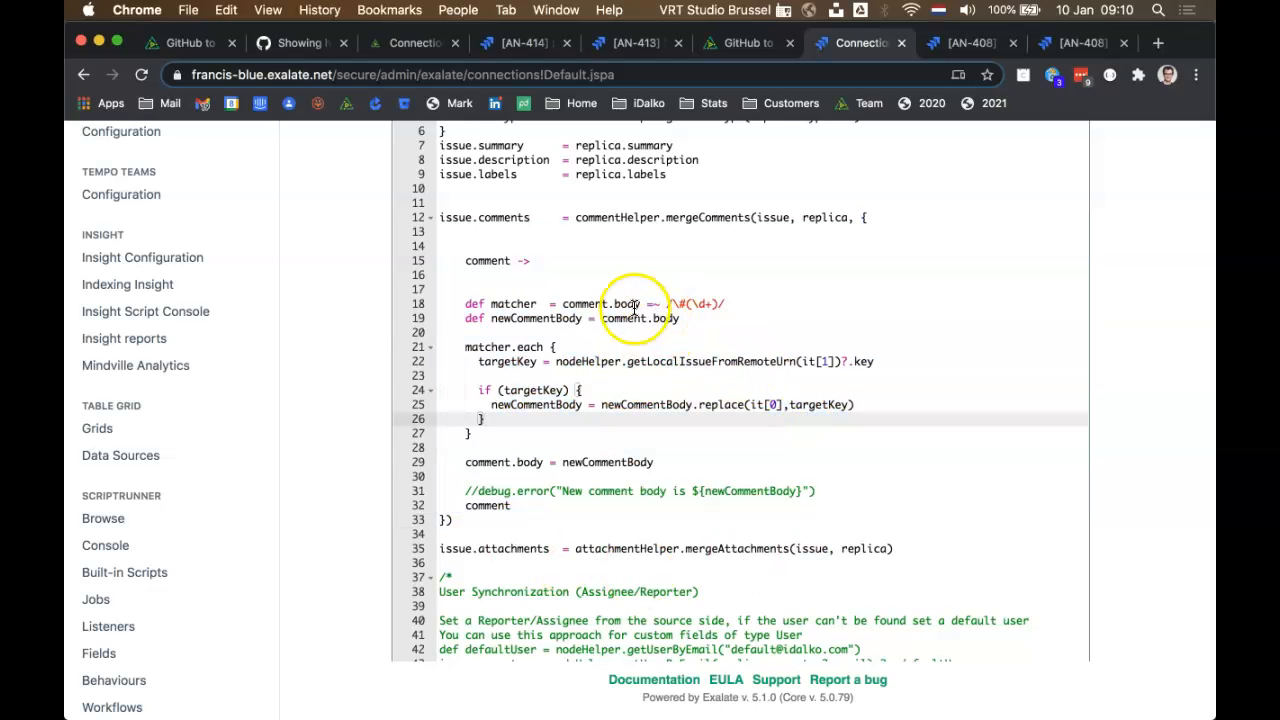
Highlight the regular expression /\#(\d+)/ that the matcher applies to the comment body, and examine its parts.
left_click_drag(665, 303, 729, 304)
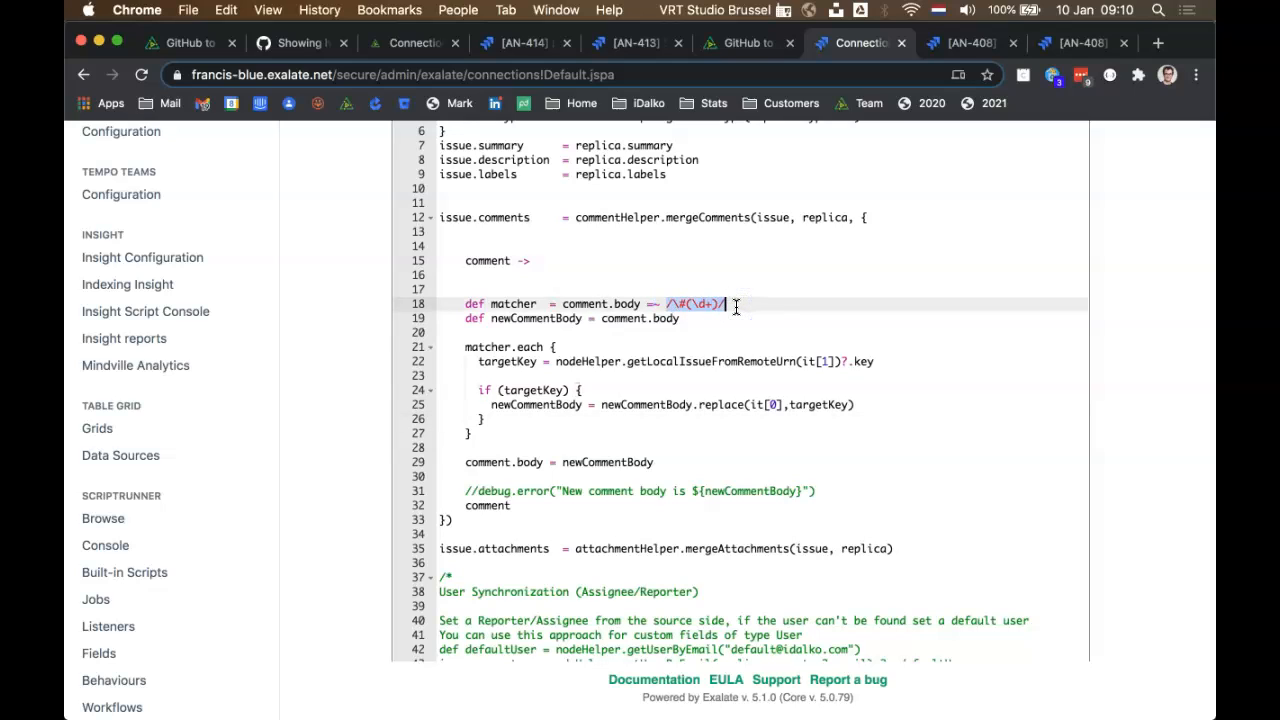
left_click_drag(720, 321, 689, 303)
left_click(678, 303)
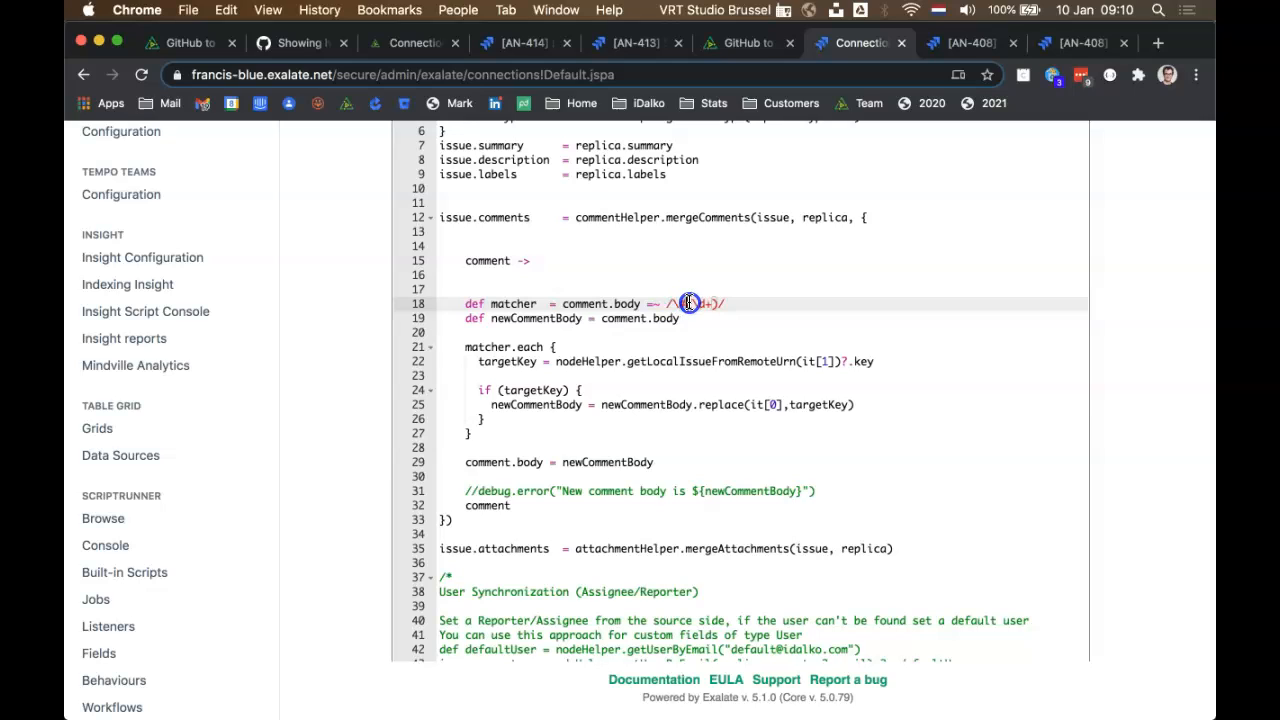
left_click(663, 347)
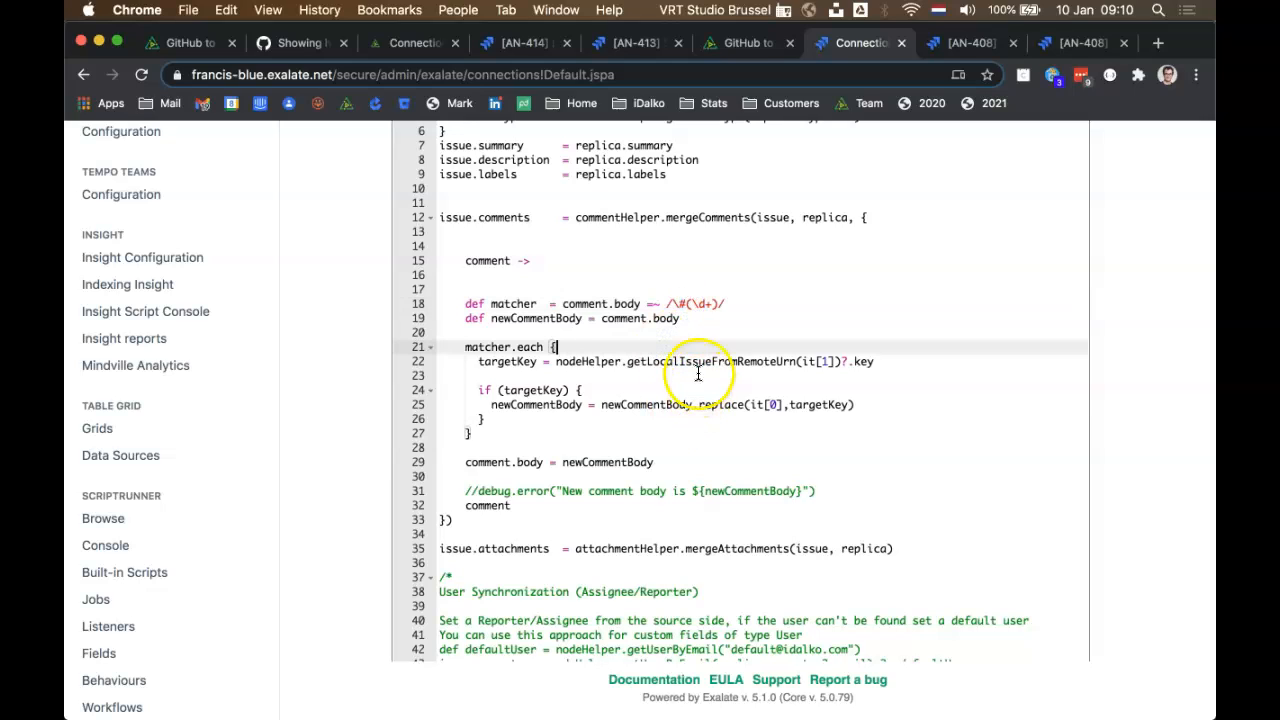
Highlight the getLocalIssueFromRemoteUrn call and the whole matcher.each block that replaces references with the target key, and clear the selection.
double_click(697, 365)
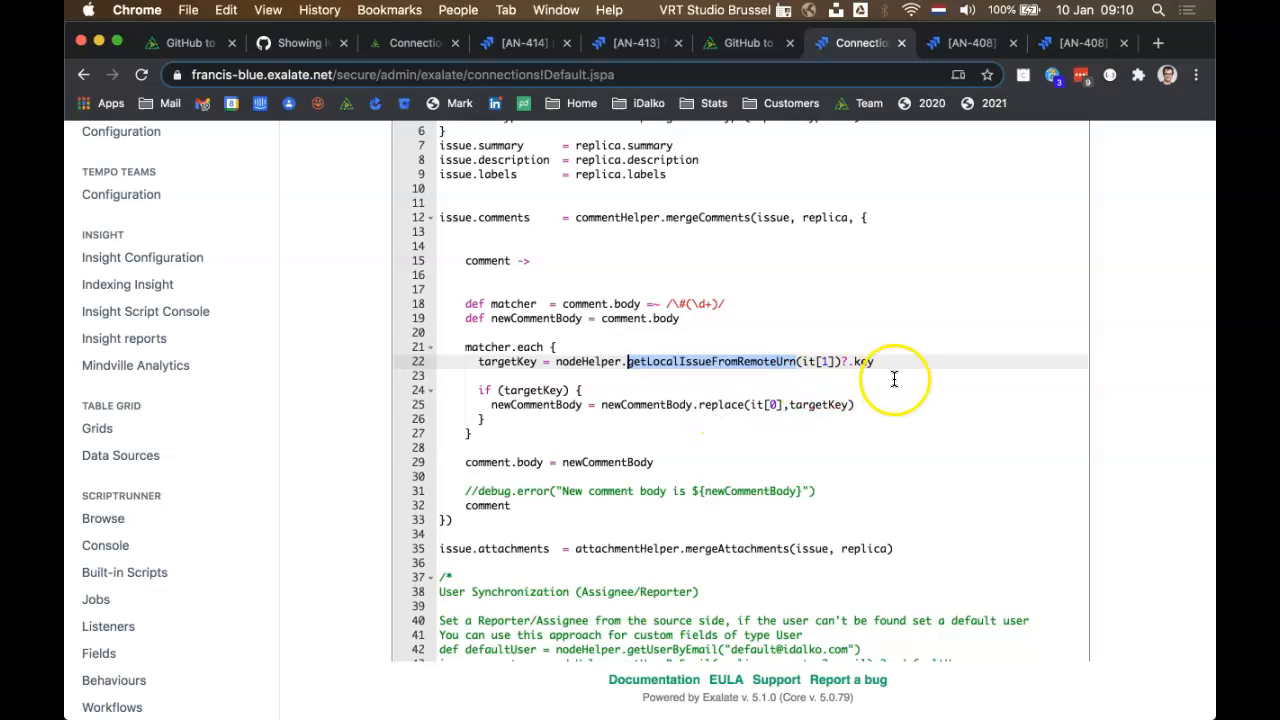
left_click(712, 390)
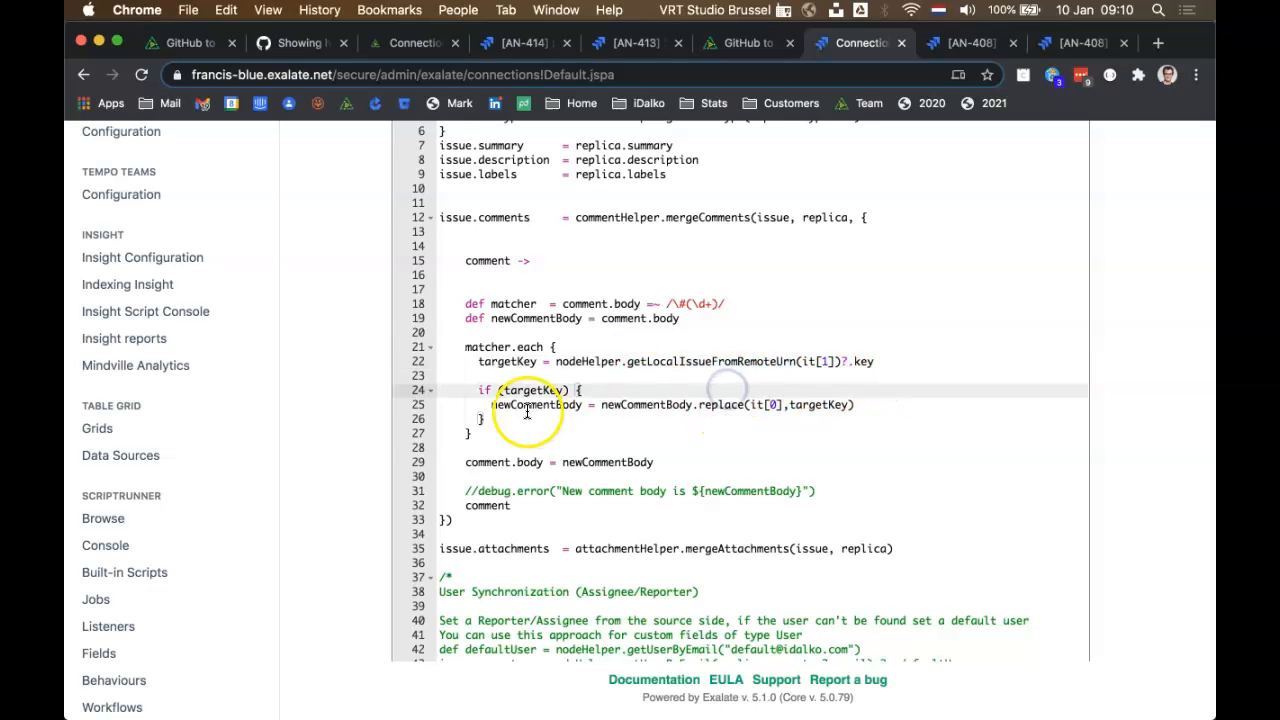
left_click_drag(465, 447, 415, 350)
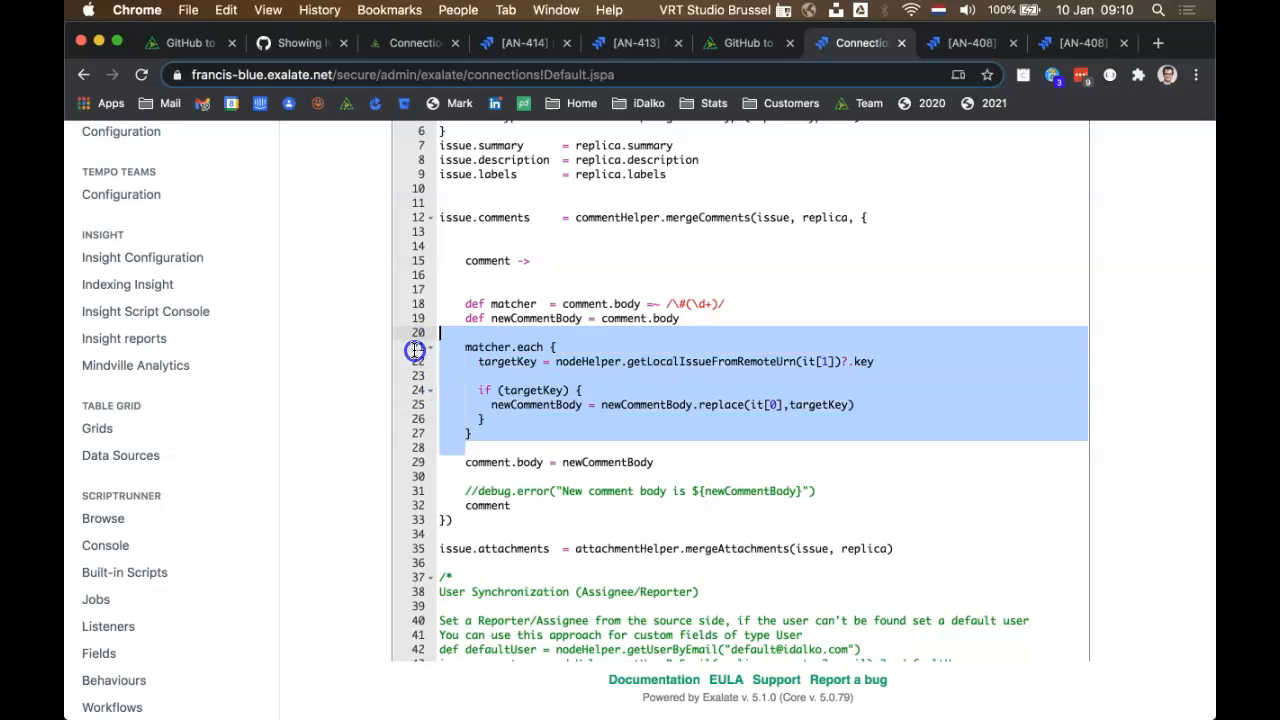
left_click(718, 427)
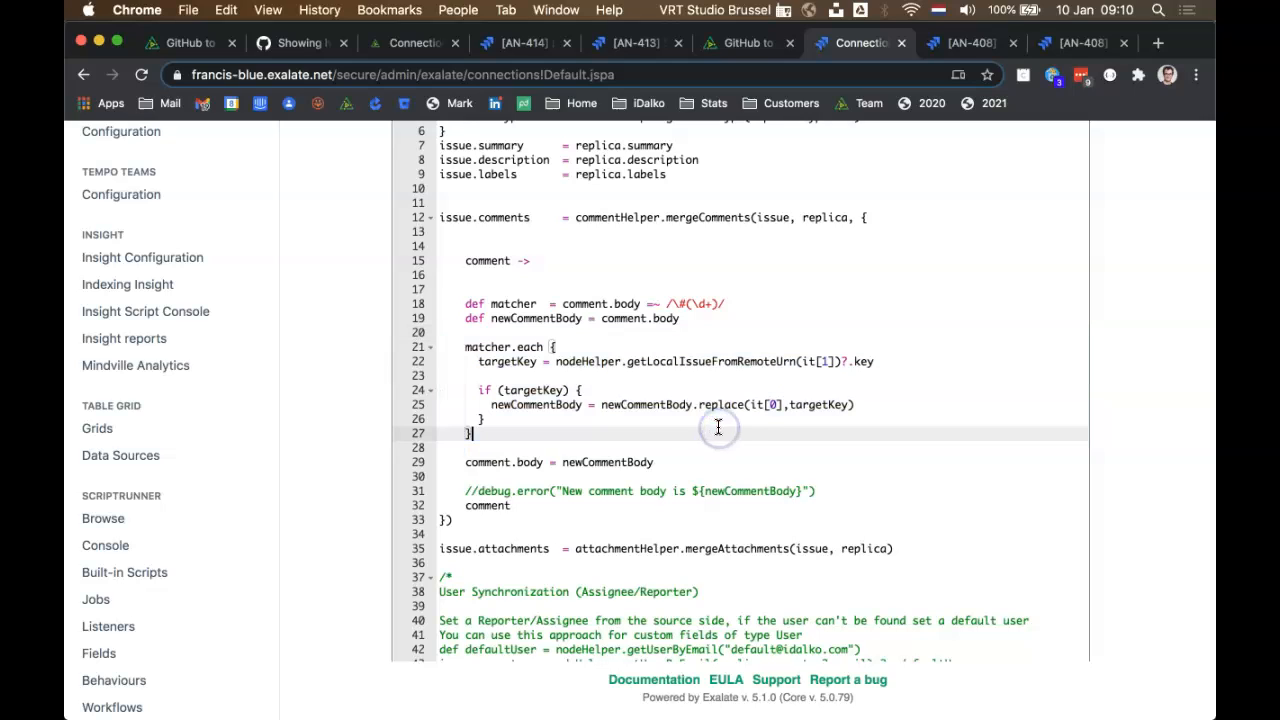